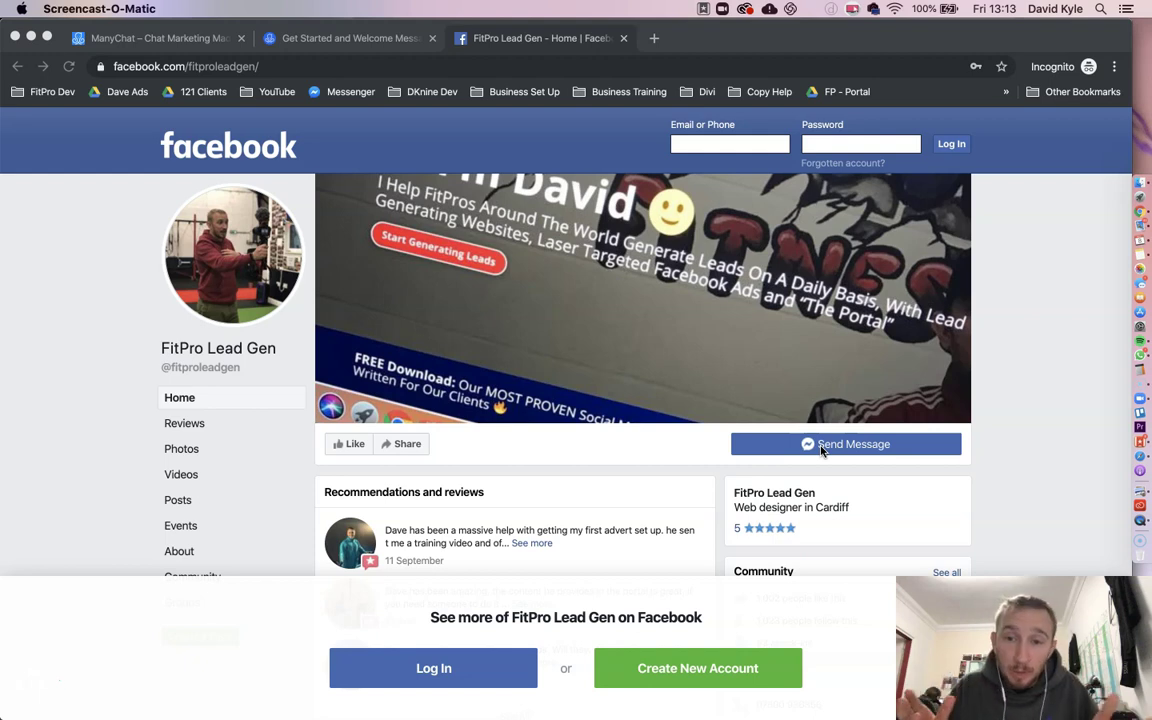
- Close the FitPro Lead Gen Facebook page tab
{"action": "left_click", "coordinate": [822, 450]}
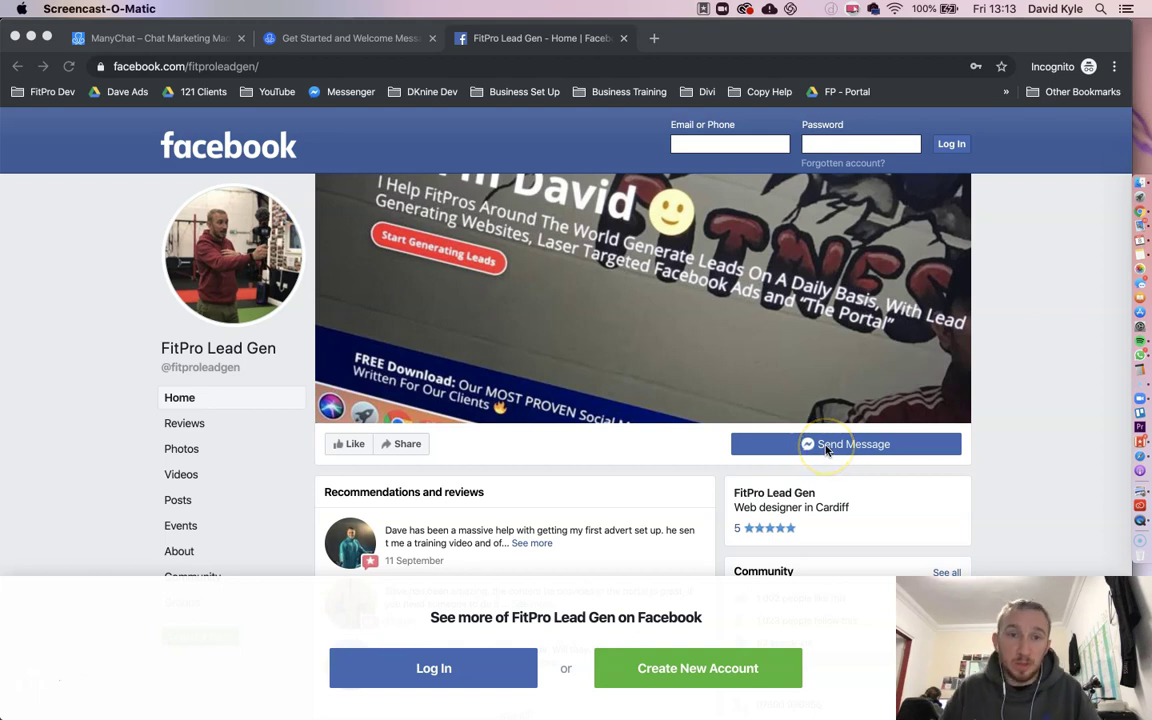
{"action": "left_click", "coordinate": [623, 38]}
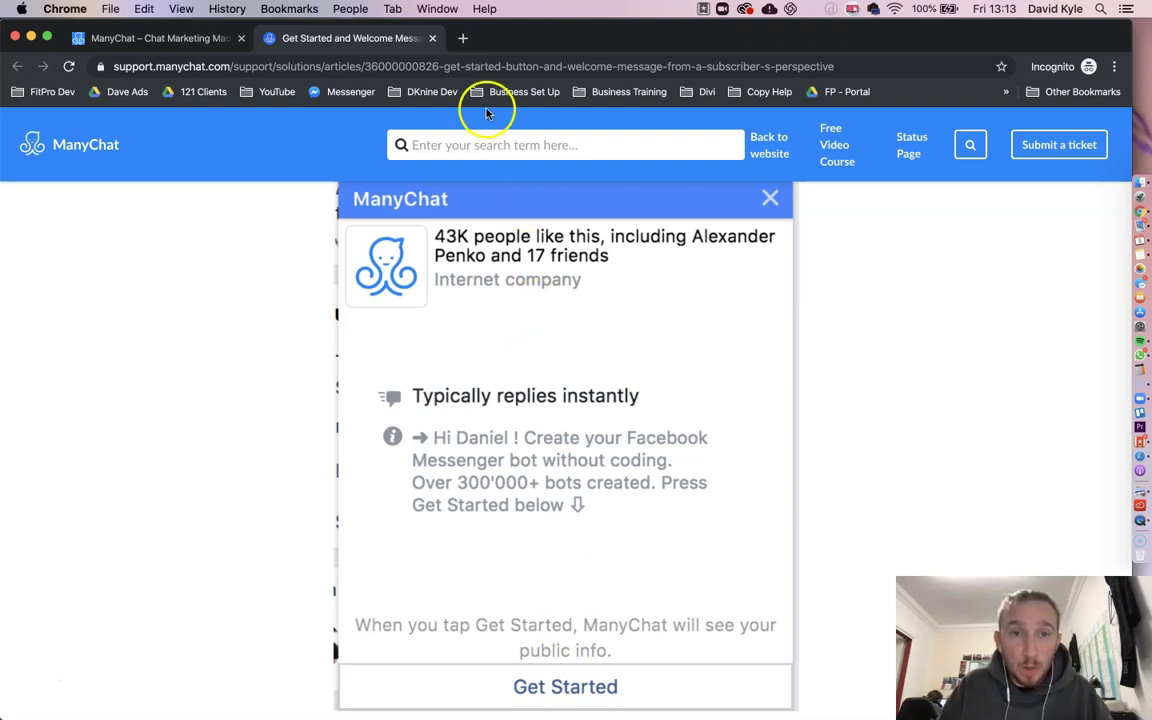
- Close the Get Started help article and scroll back to the top of the ManyChat page
{"action": "left_click", "coordinate": [433, 40]}
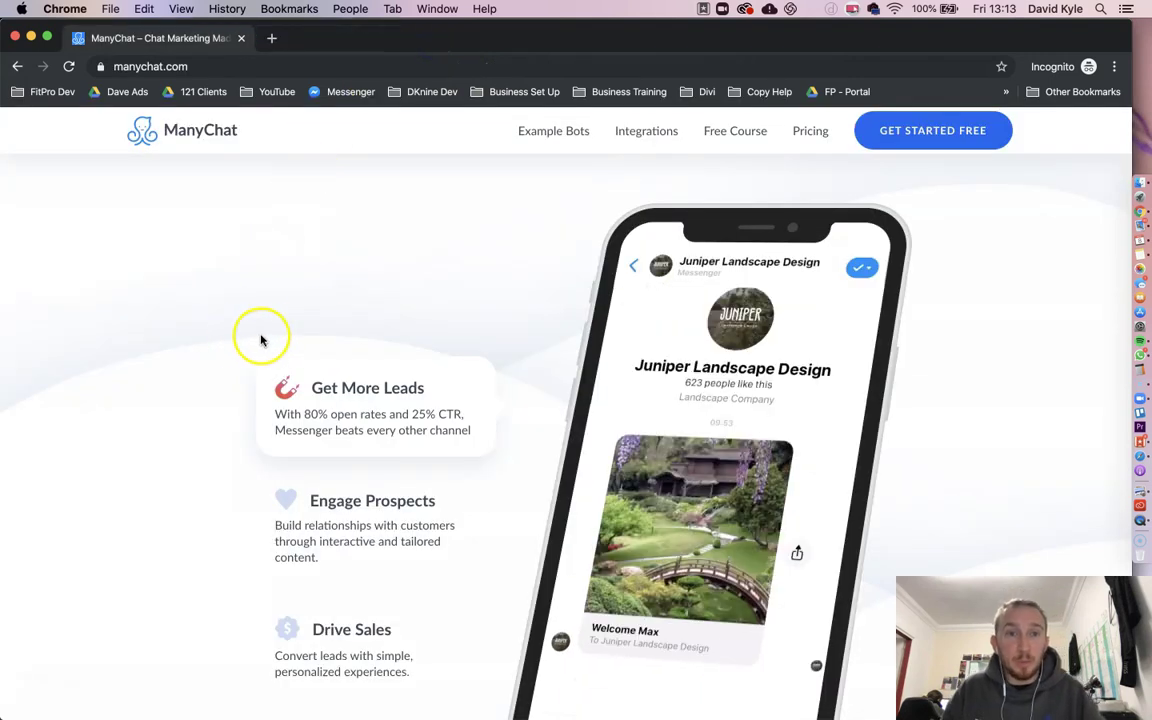
{"action": "scroll", "coordinate": [260, 334], "scroll_direction": "up", "scroll_amount": 5}
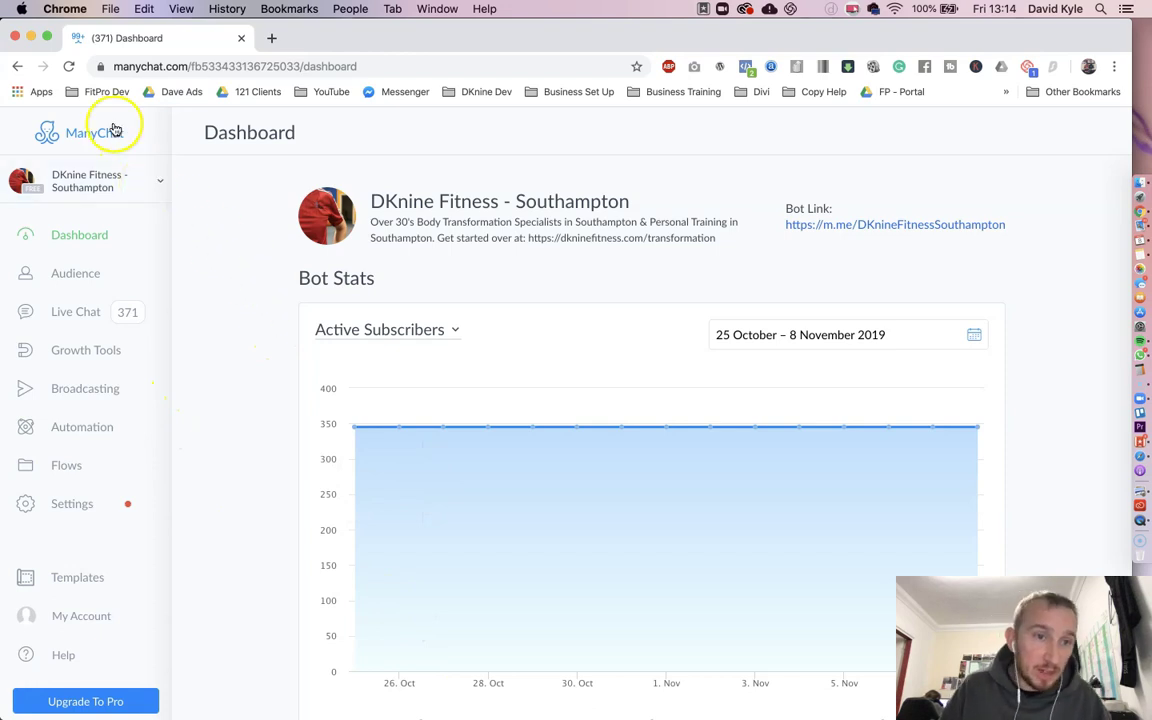
- Create a new flow named 'Welcome Message' from the Flows list
{"action": "left_click", "coordinate": [74, 478]}
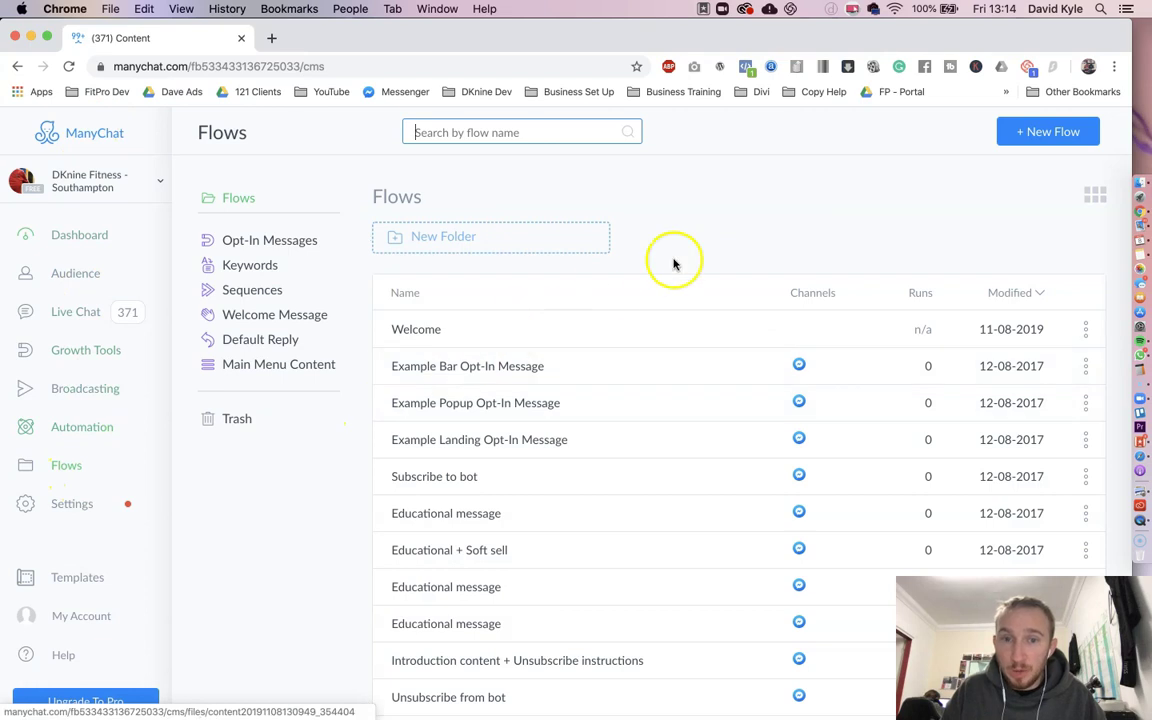
{"action": "left_click", "coordinate": [1040, 134]}
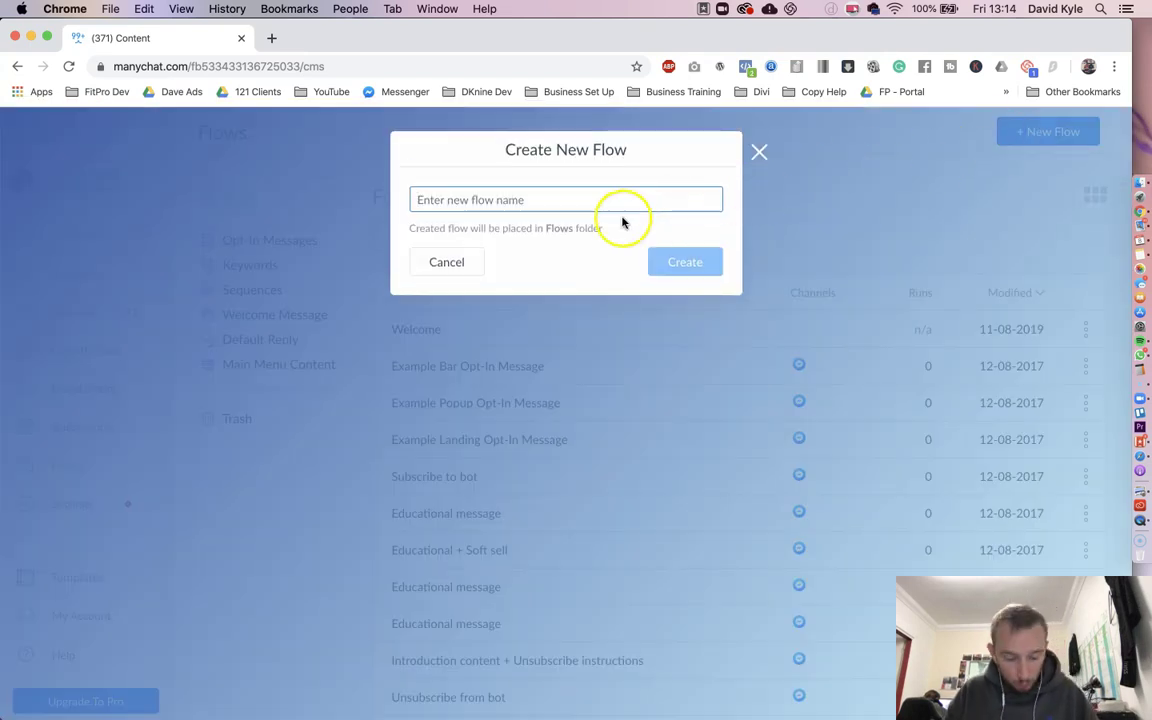
{"action": "type", "text": "Welcome Message"}
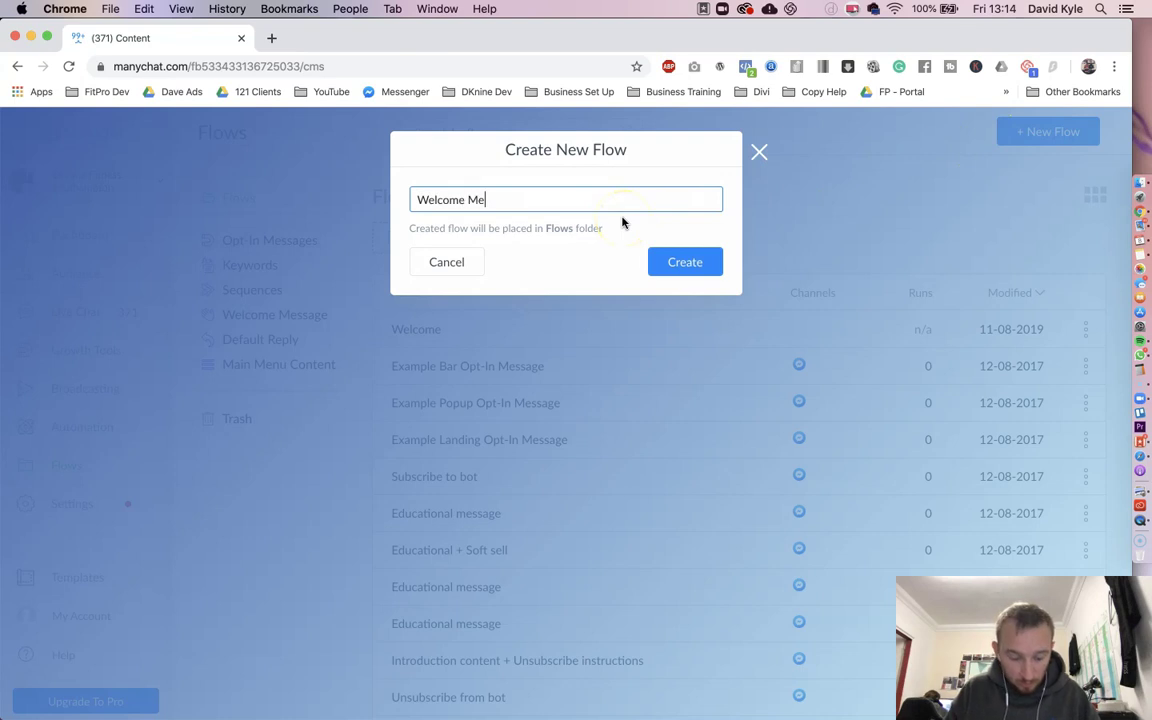
{"action": "left_click", "coordinate": [690, 266]}
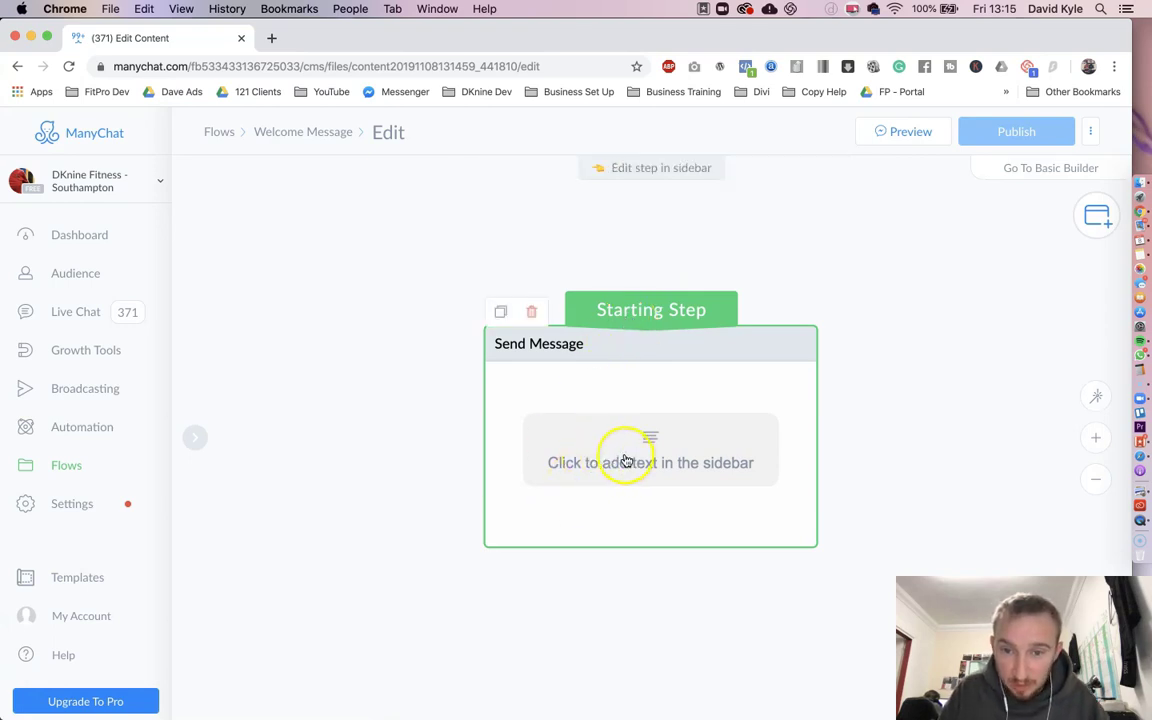
- Start the starting step's message with 'Hi' followed by the First Name variable
{"action": "left_click", "coordinate": [626, 460]}
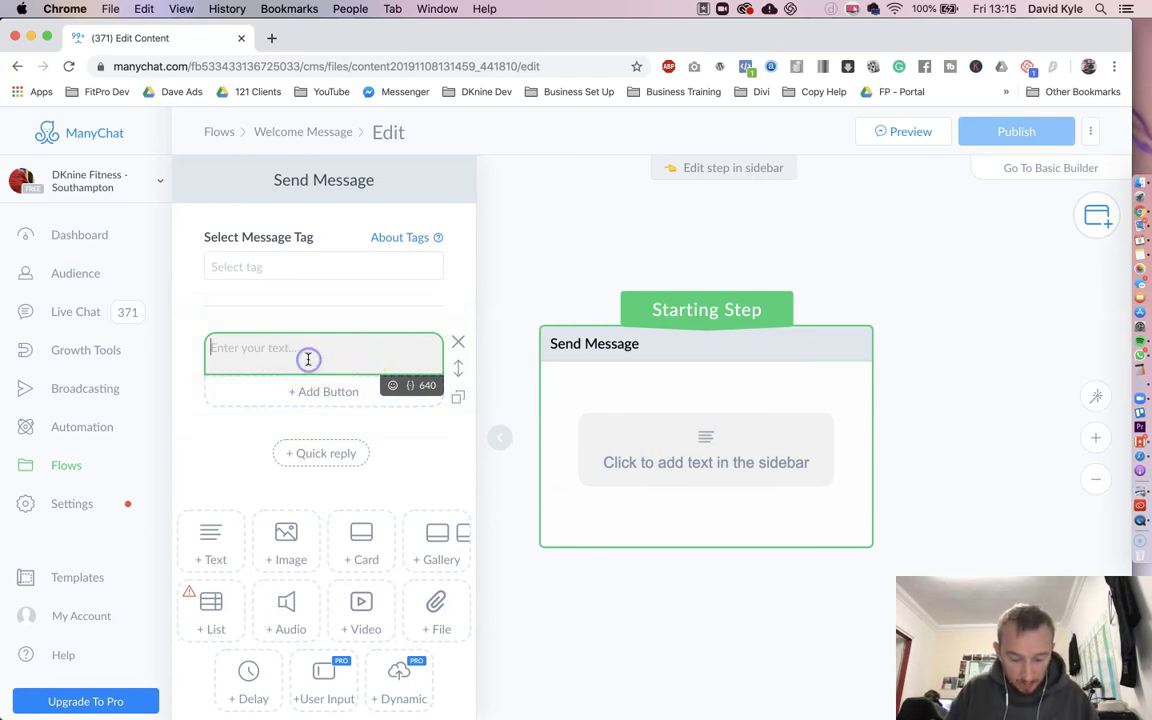
{"action": "type", "text": "Hi"}
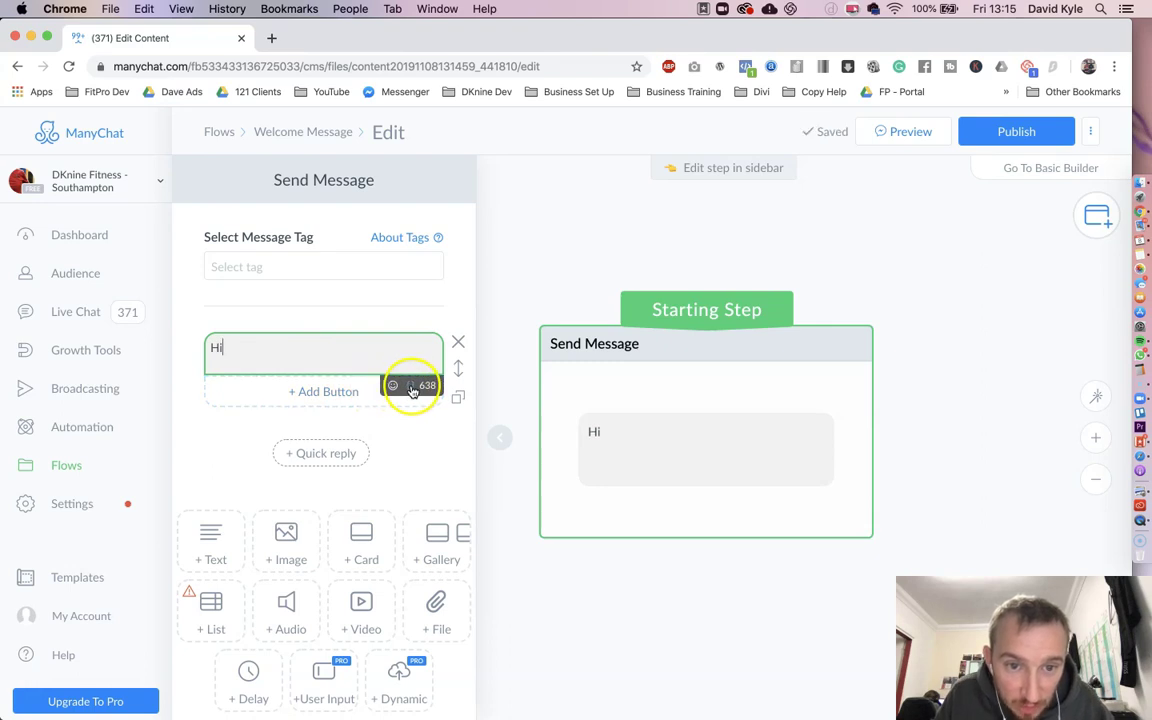
{"action": "left_click", "coordinate": [413, 388]}
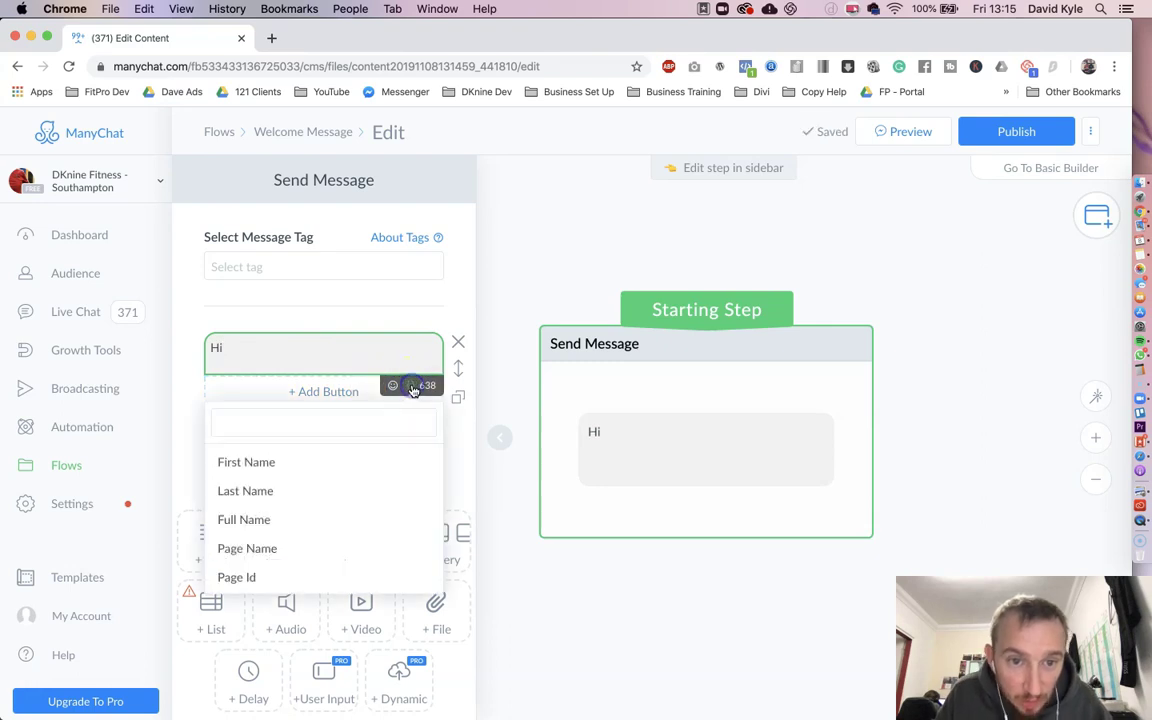
{"action": "left_click", "coordinate": [275, 466]}
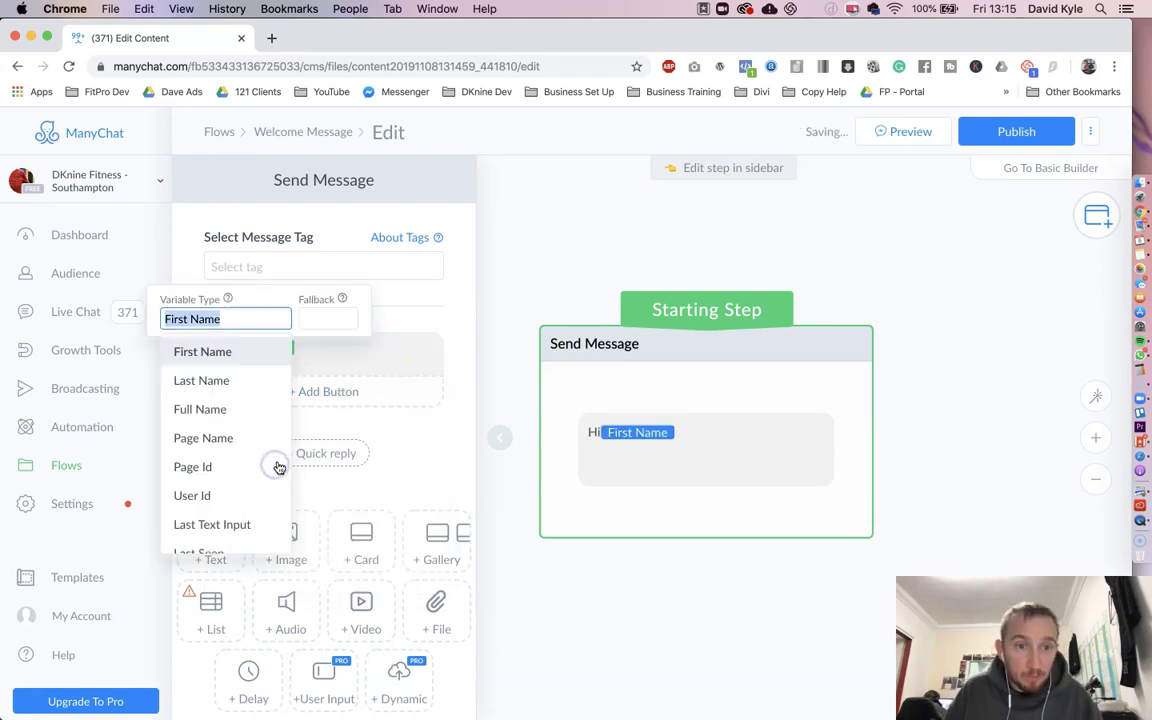
{"action": "left_click", "coordinate": [244, 356]}
{"action": "left_click", "coordinate": [317, 349]}
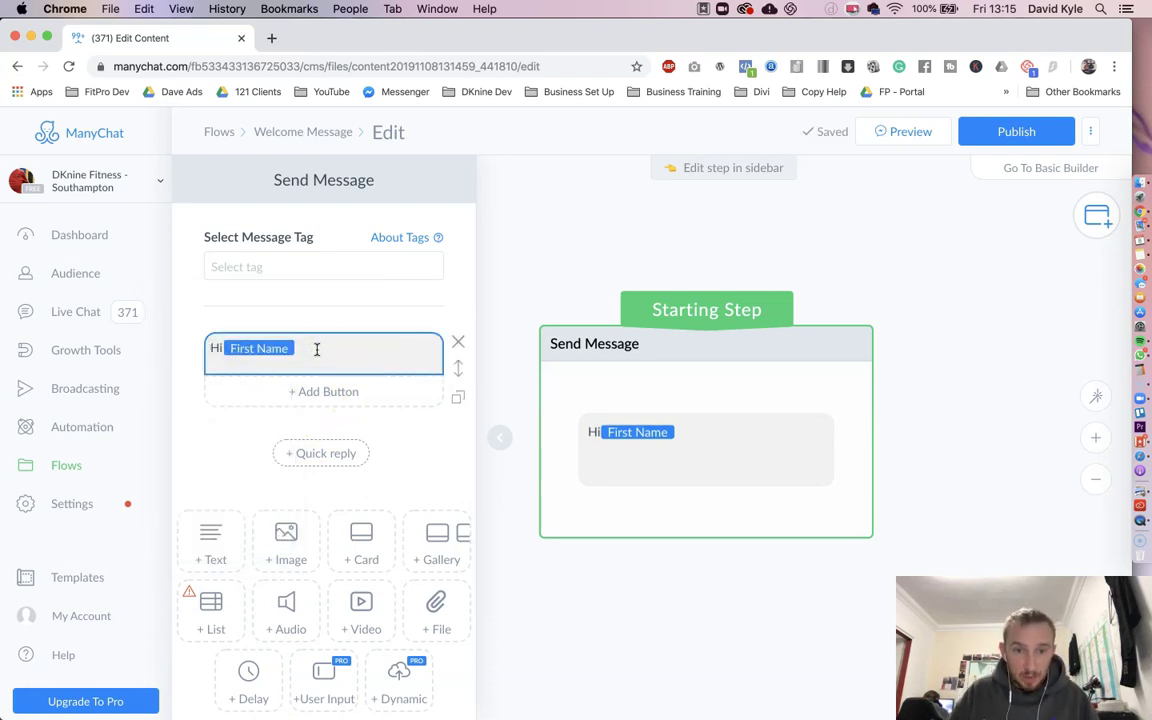
- Finish the greeting with 'welcome to DKnine Fitness.' and a second line asking how to help
{"action": "left_click", "coordinate": [317, 349]}
{"action": "type", "text": ", welcome to"}
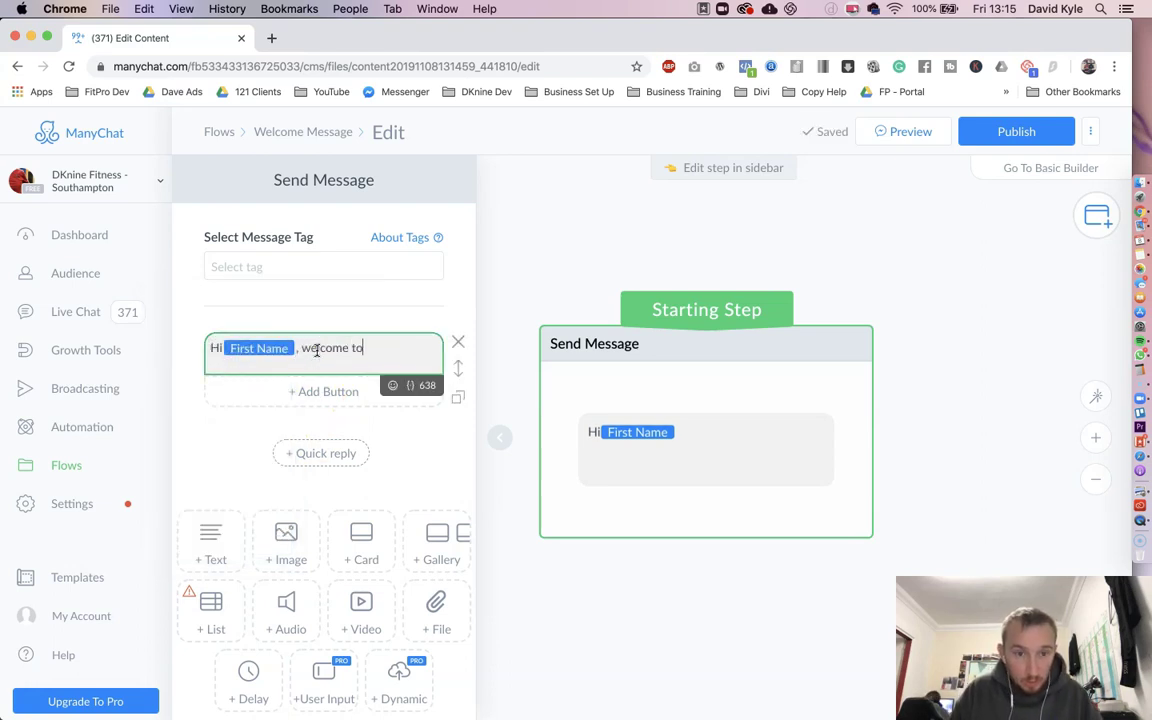
{"action": "type", "text": " nine "}
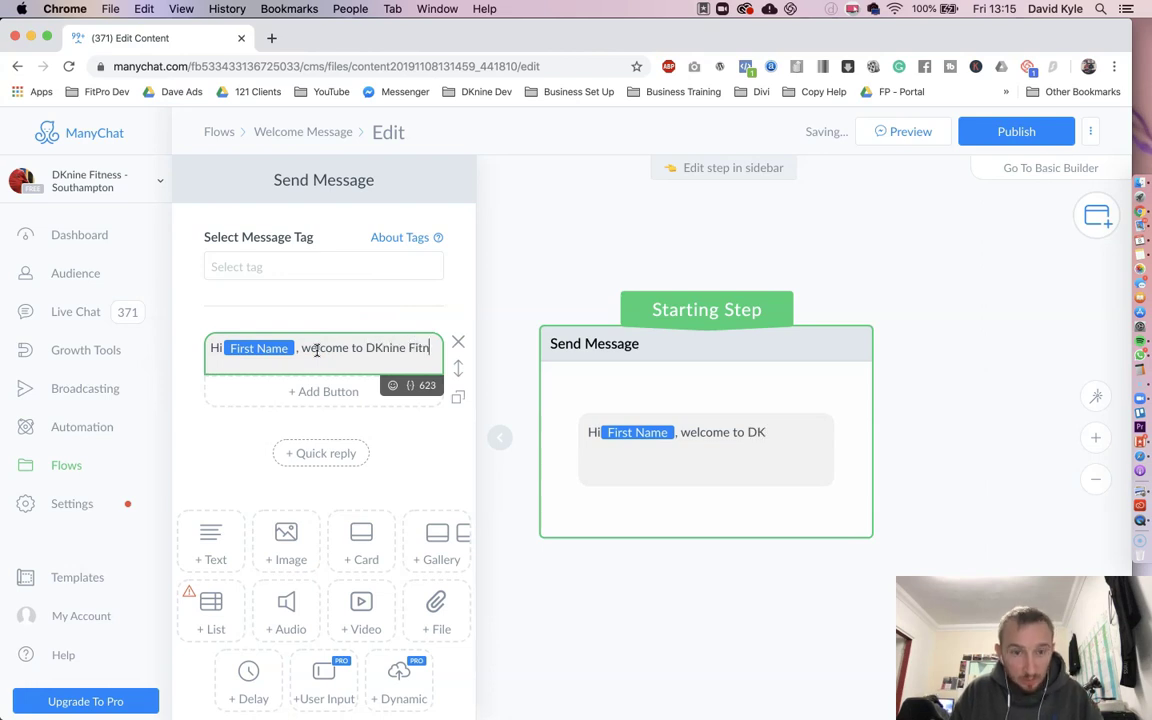
{"action": "type", "text": "ess."}
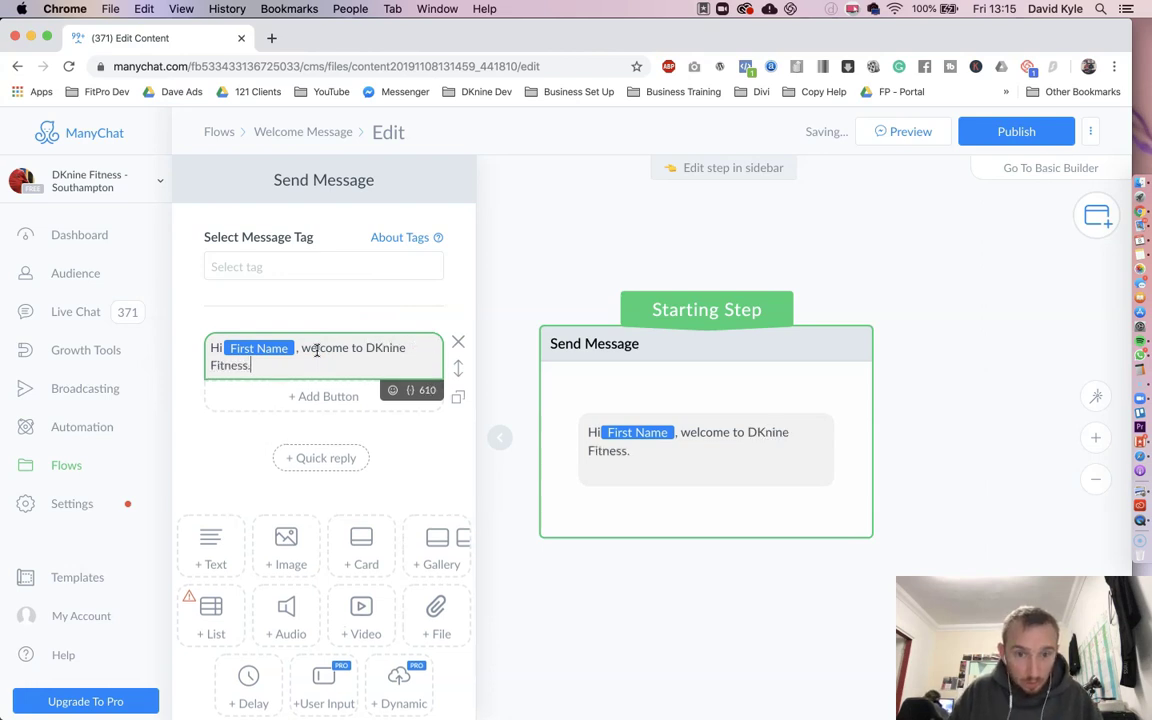
{"action": "key", "text": "Return"}
{"action": "type", "text": "To get"}
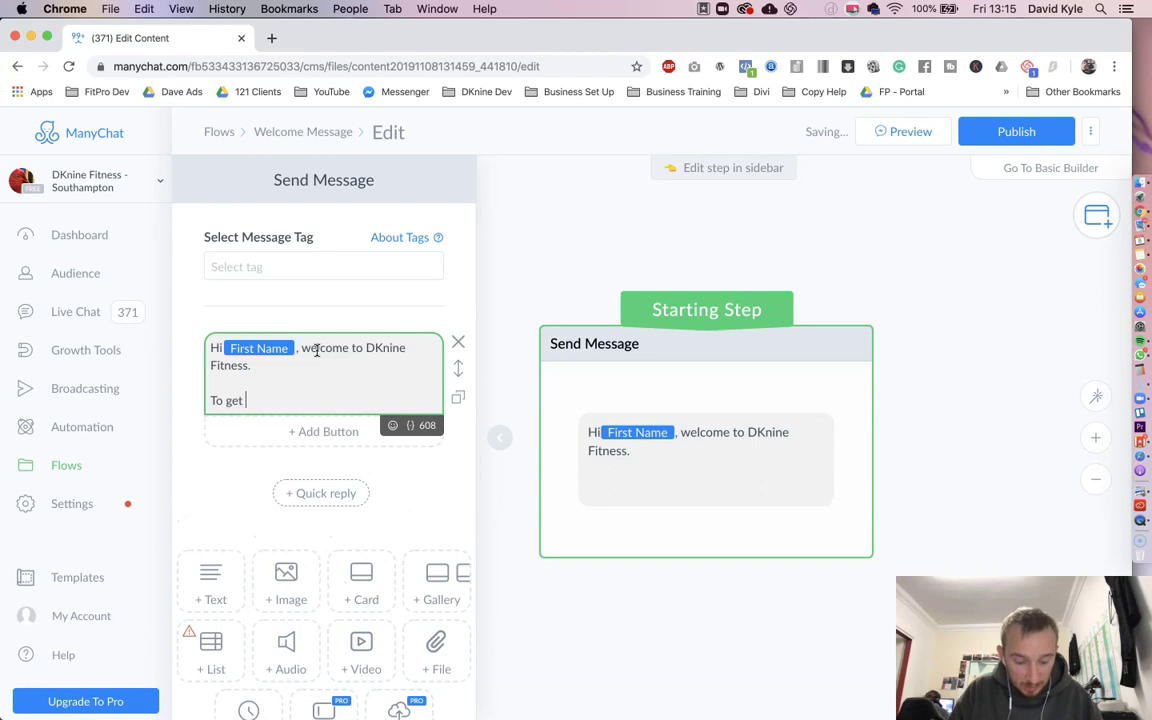
{"action": "type", "text": "you"}
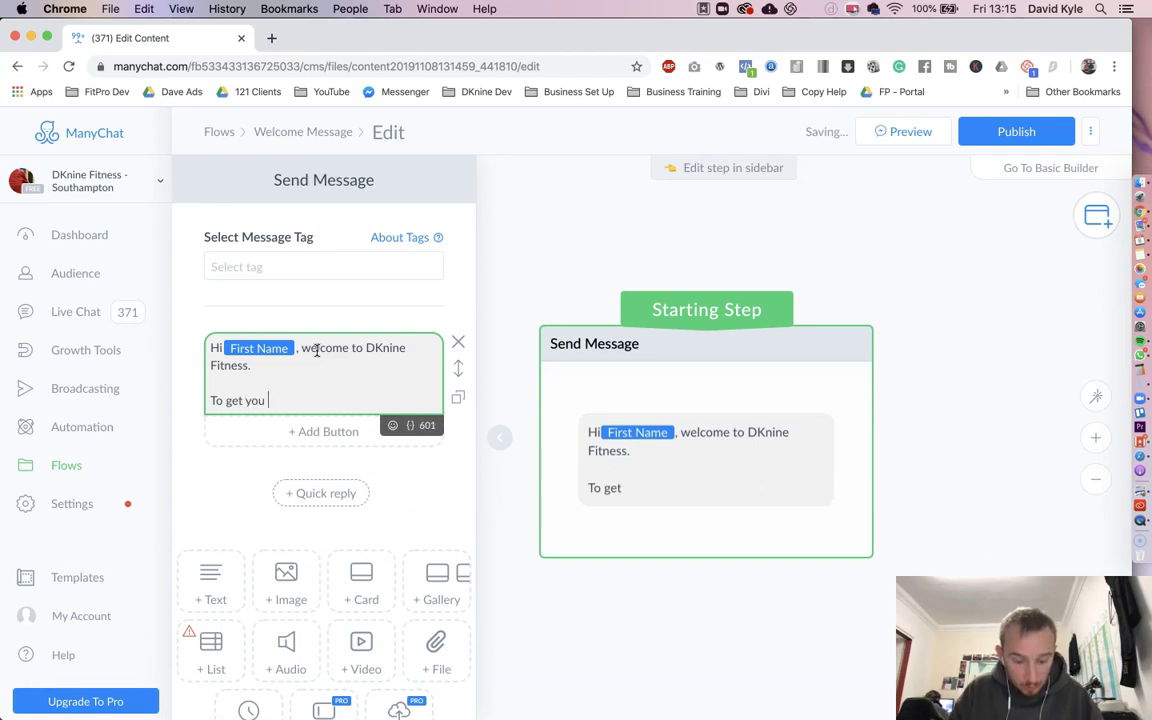
{"action": "type", "text": "started, plea"}
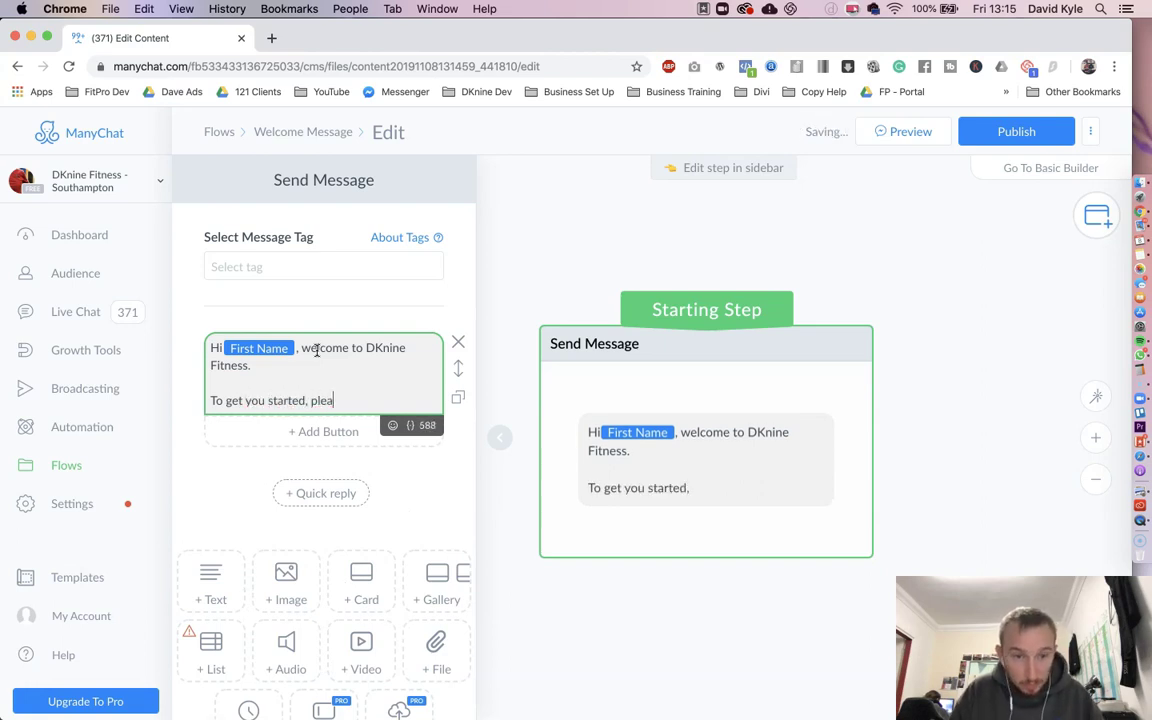
{"action": "type", "text": " el"}
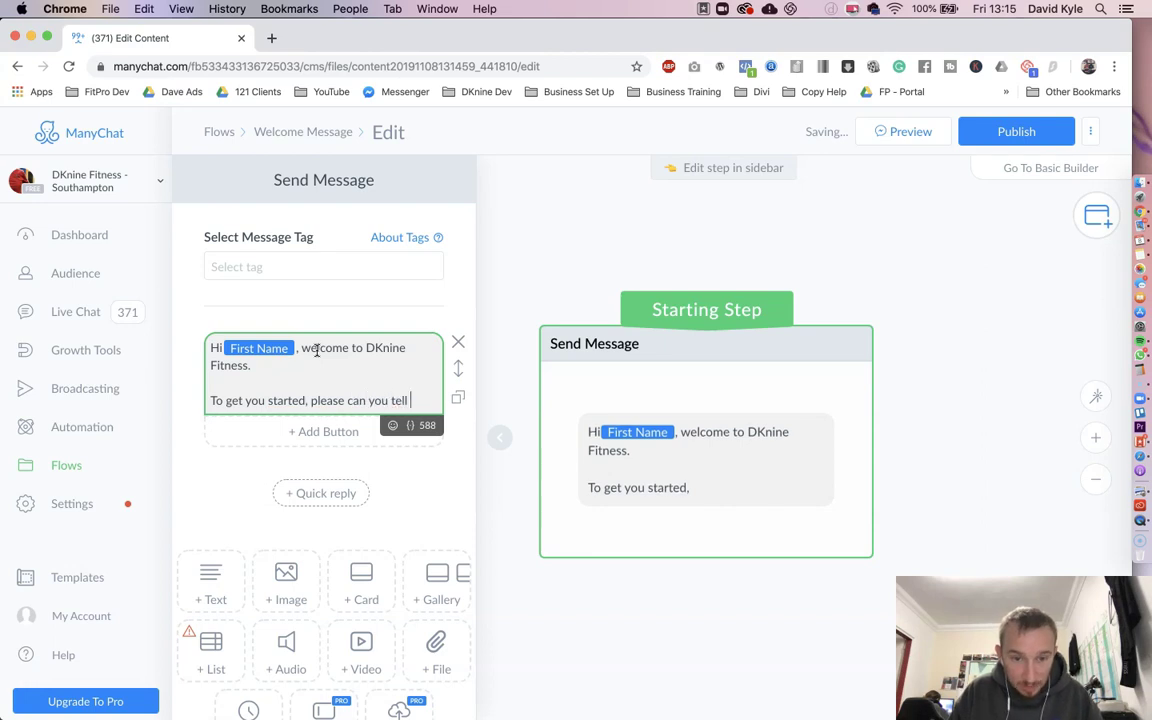
{"action": "type", "text": "l us a little more about how we can help?"}
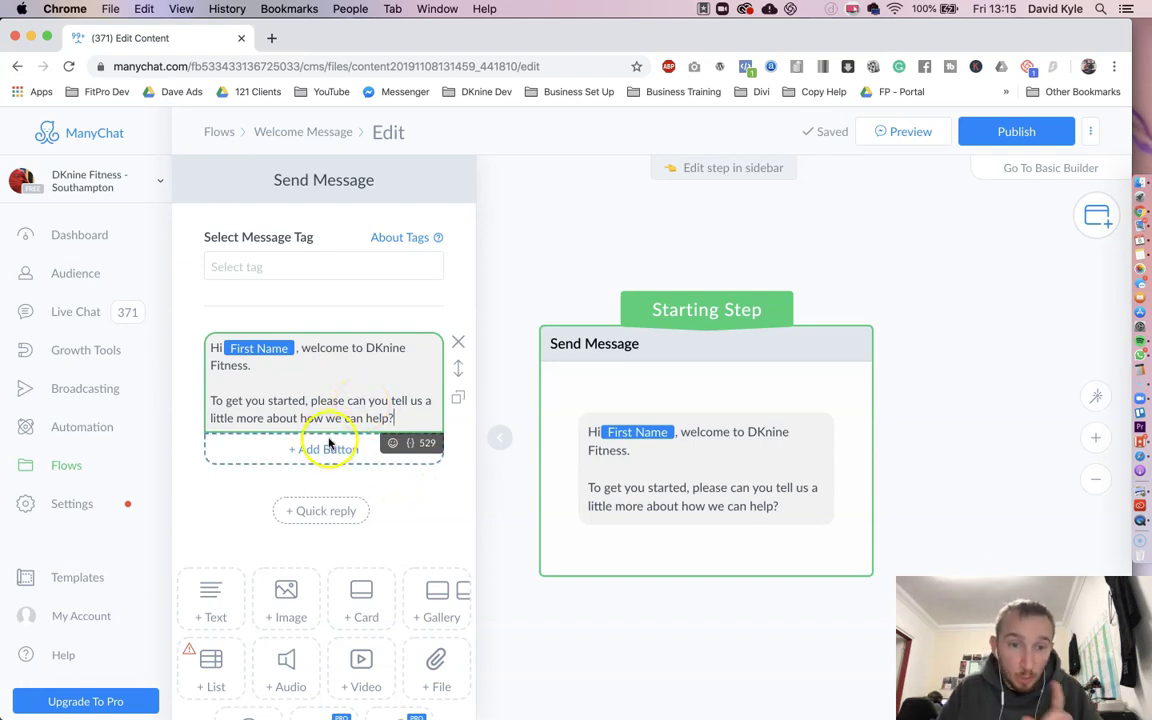
- Add a 'Weight Loss' quick reply under the greeting message
{"action": "left_click", "coordinate": [320, 516]}
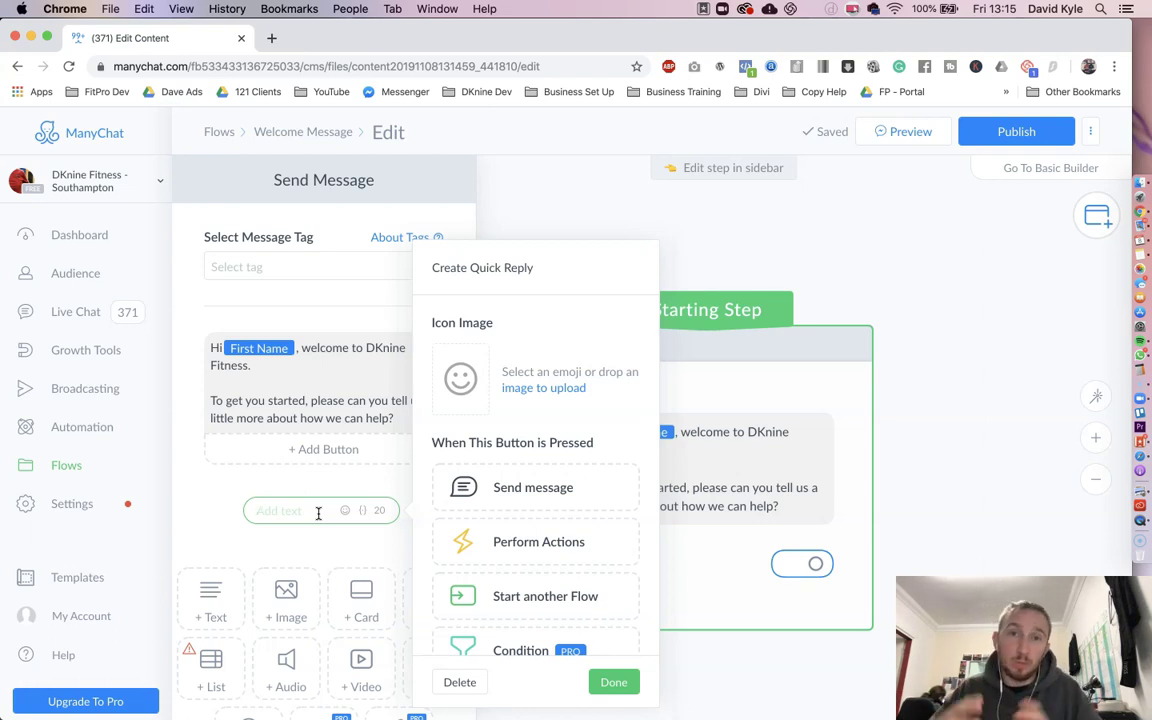
{"action": "left_click", "coordinate": [268, 508]}
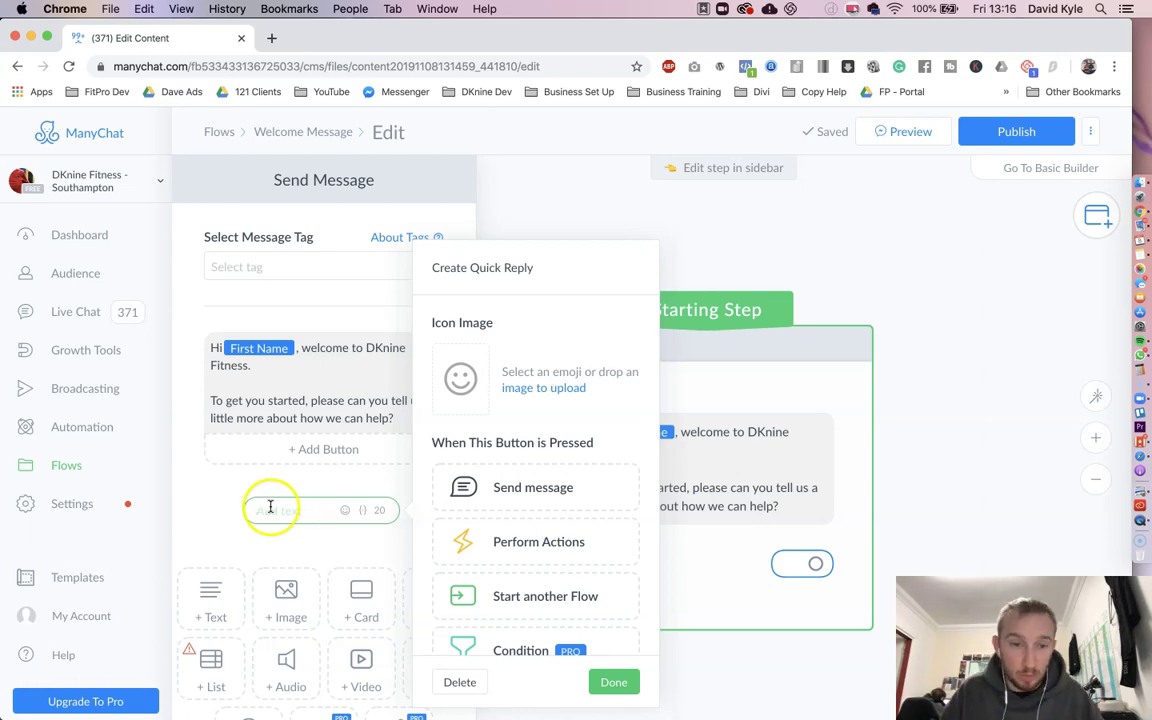
{"action": "type", "text": "Weig"}
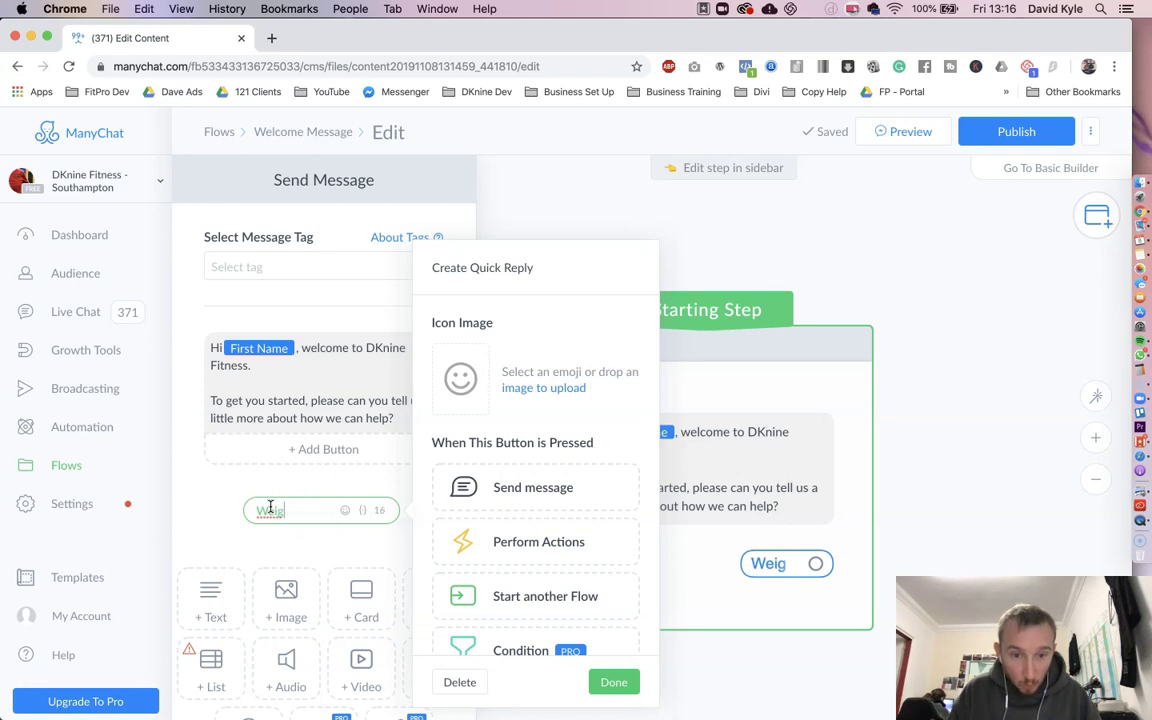
{"action": "type", "text": "ht Loss"}
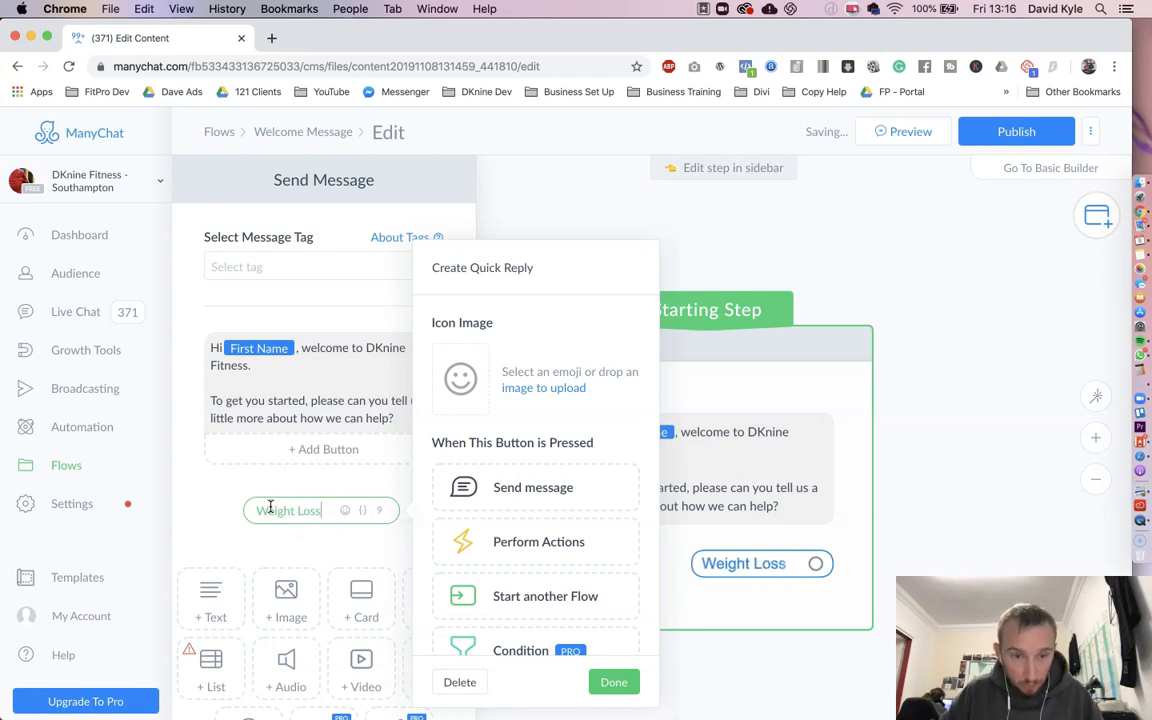
{"action": "left_click", "coordinate": [541, 490]}
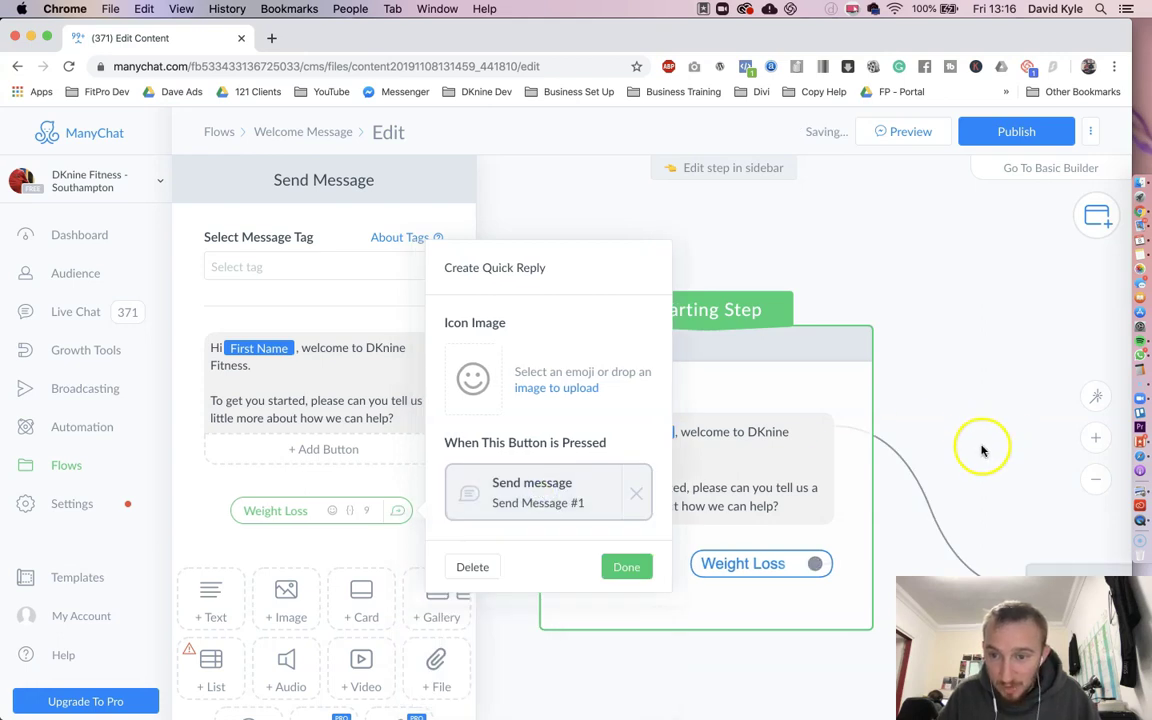
{"action": "left_click", "coordinate": [621, 568]}
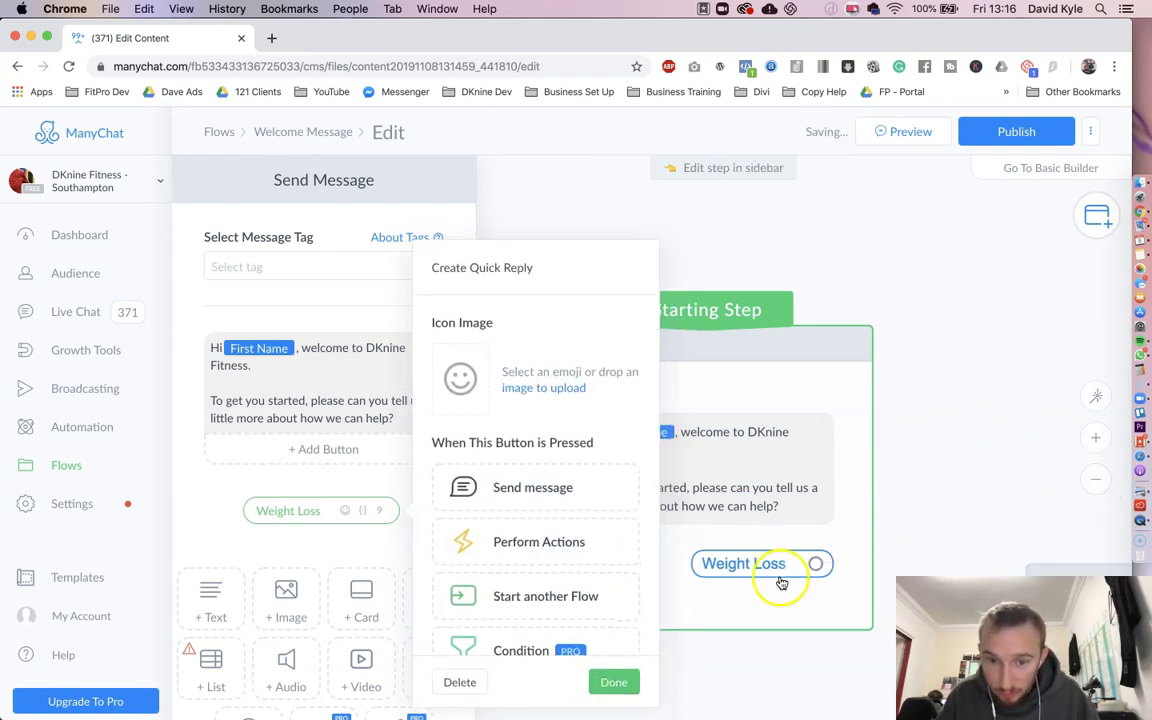
{"action": "left_click", "coordinate": [596, 662]}
- Tidy the canvas and set Weight Loss to send a new message step
{"action": "left_click", "coordinate": [1094, 479]}
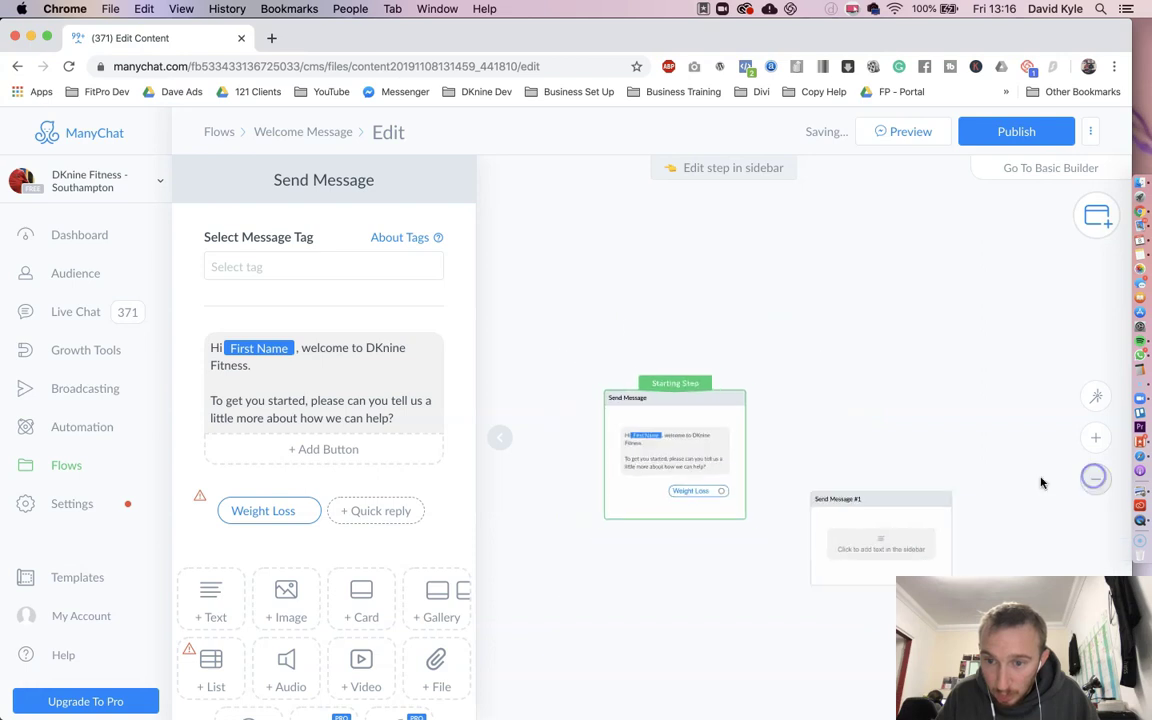
{"action": "left_click_drag", "start_coordinate": [843, 496], "coordinate": [845, 460]}
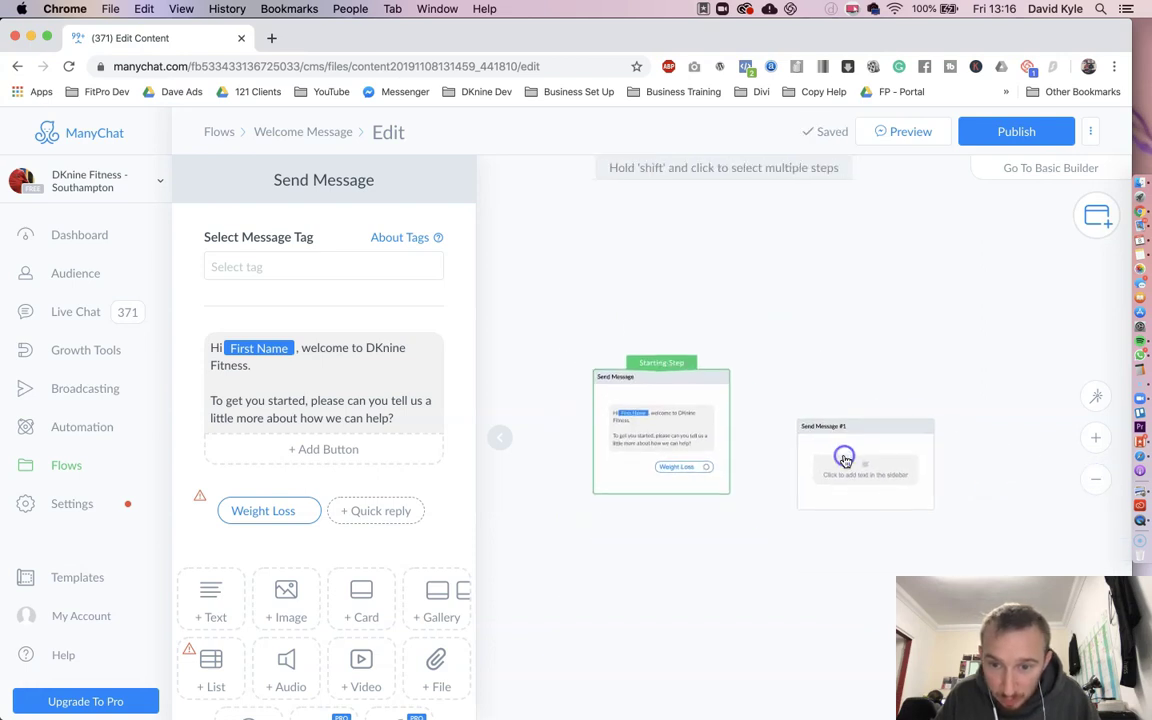
{"action": "left_click", "coordinate": [265, 511]}
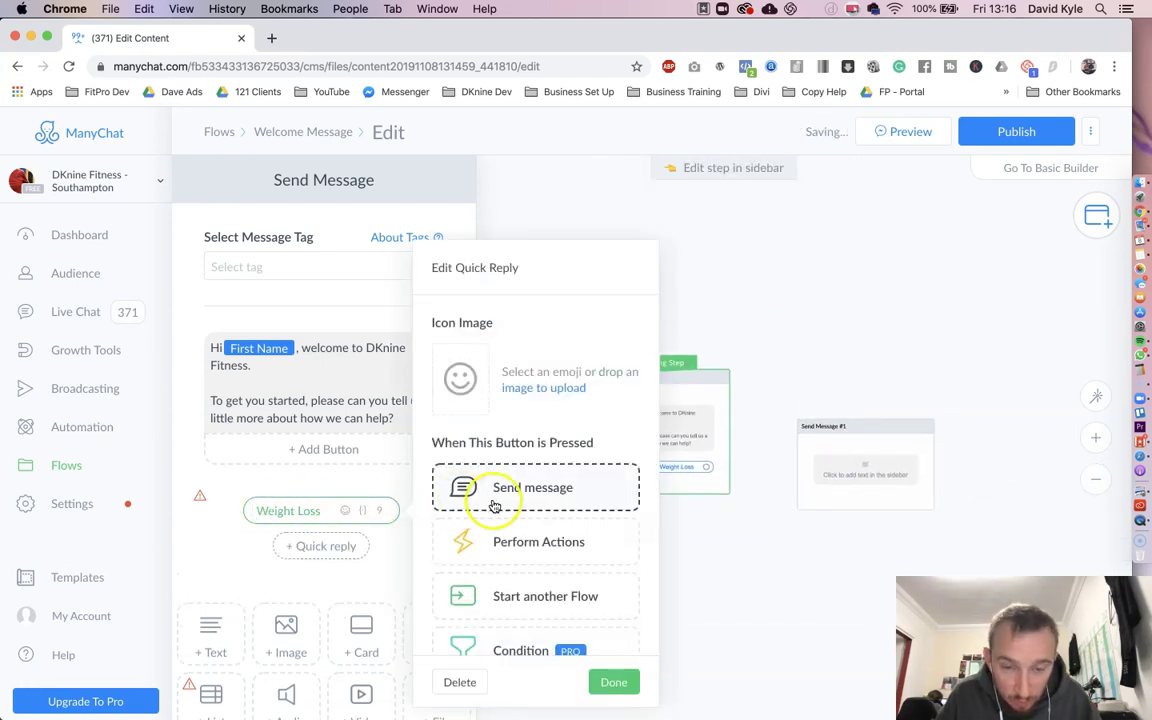
{"action": "scroll", "coordinate": [545, 515], "scroll_direction": "down", "scroll_amount": 1}
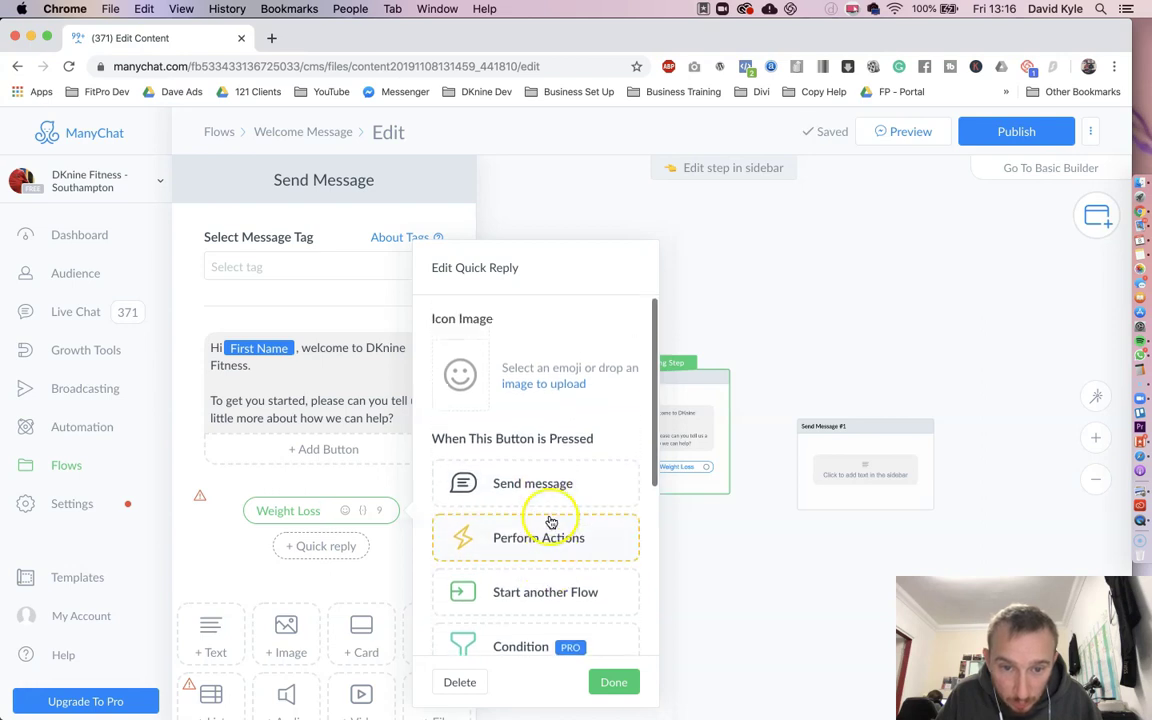
{"action": "left_click", "coordinate": [518, 484]}
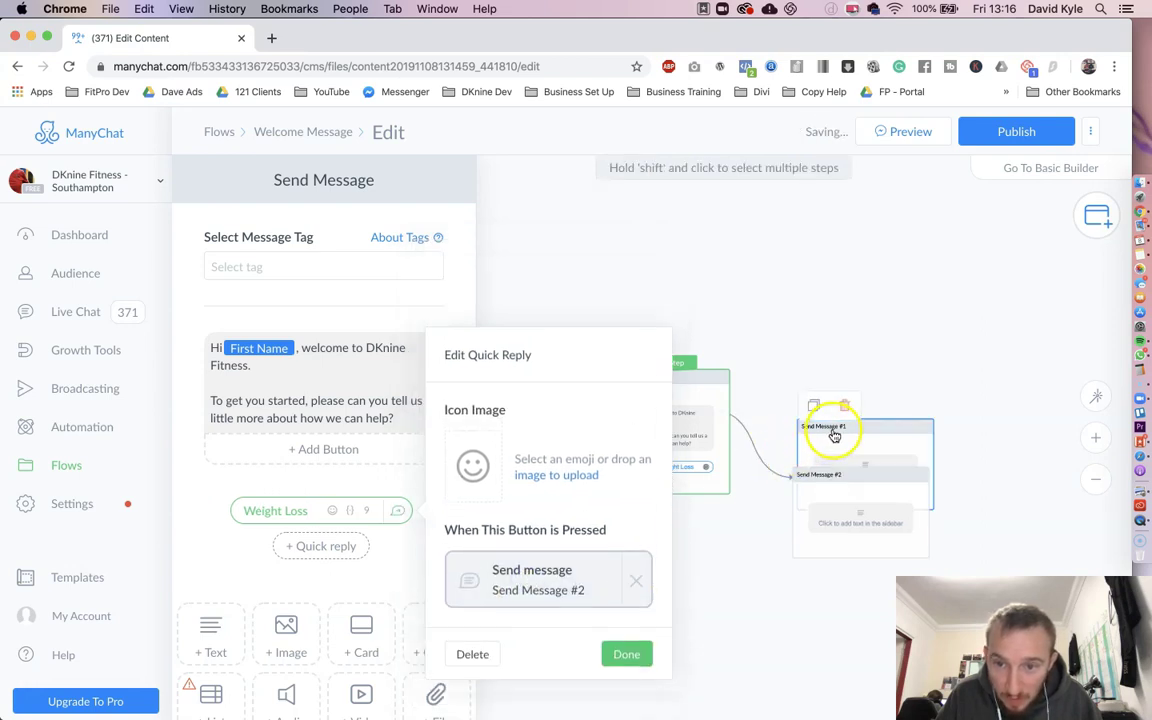
{"action": "left_click", "coordinate": [880, 377]}
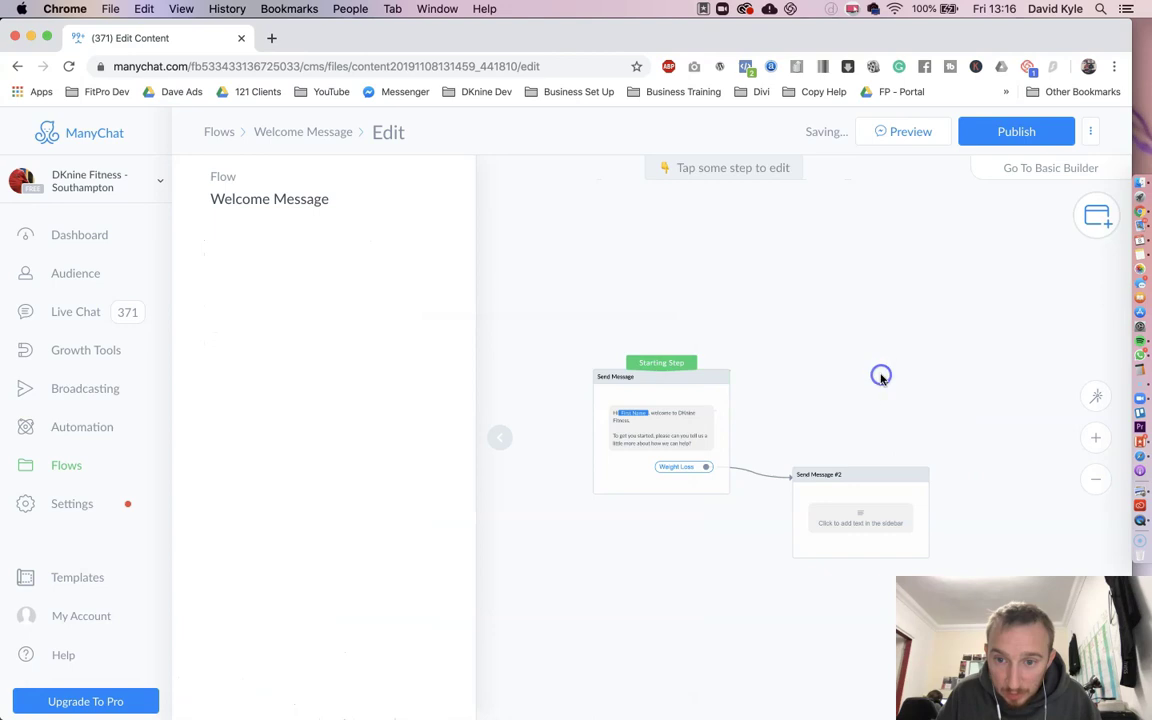
{"action": "mouse_move", "coordinate": [860, 512]}
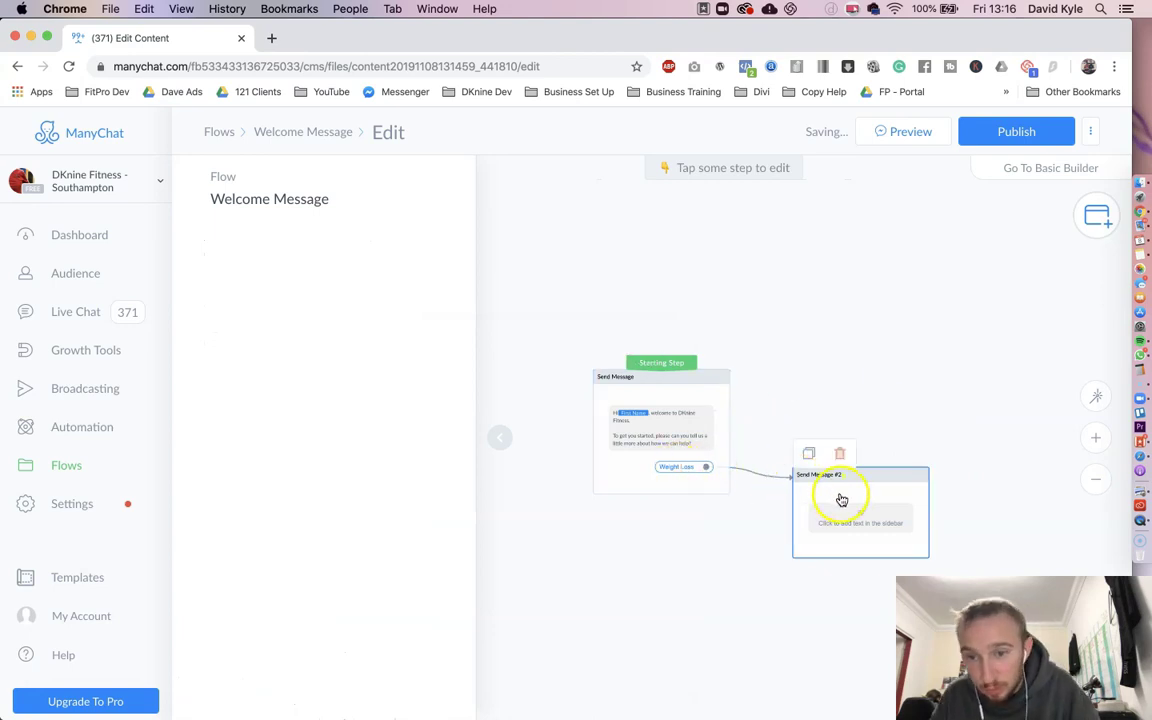
- Rename the Send Message #2 step to 'Thank you'
{"action": "left_click", "coordinate": [836, 490]}
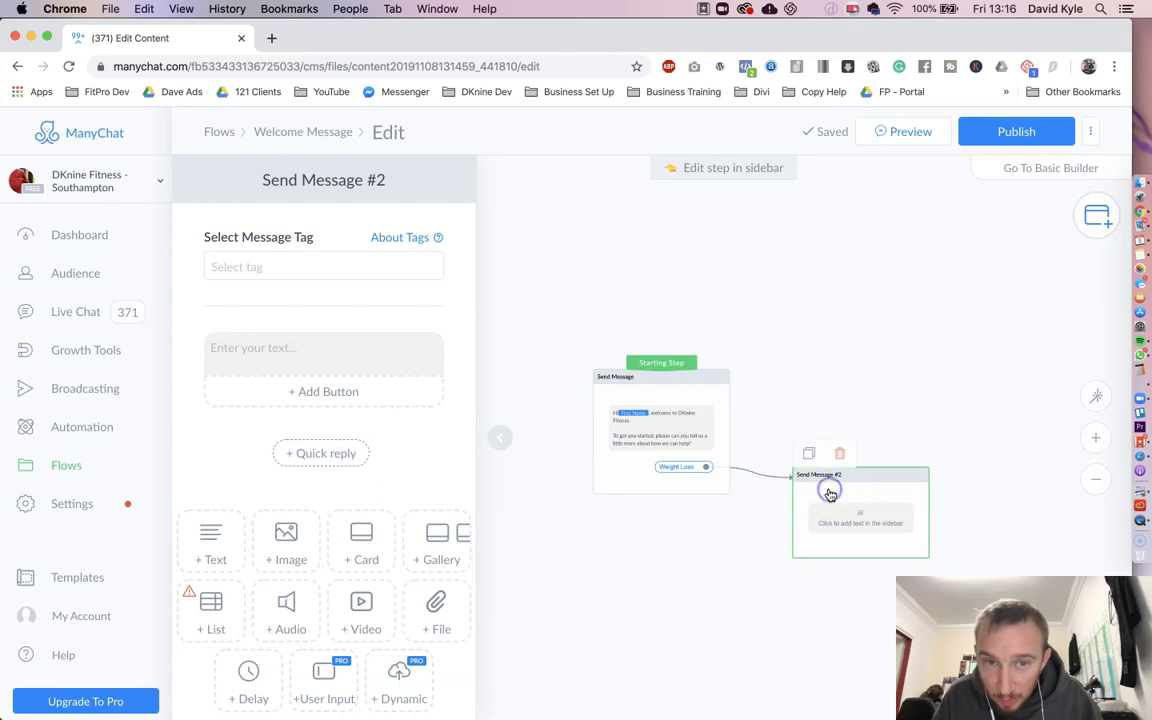
{"action": "left_click", "coordinate": [330, 182]}
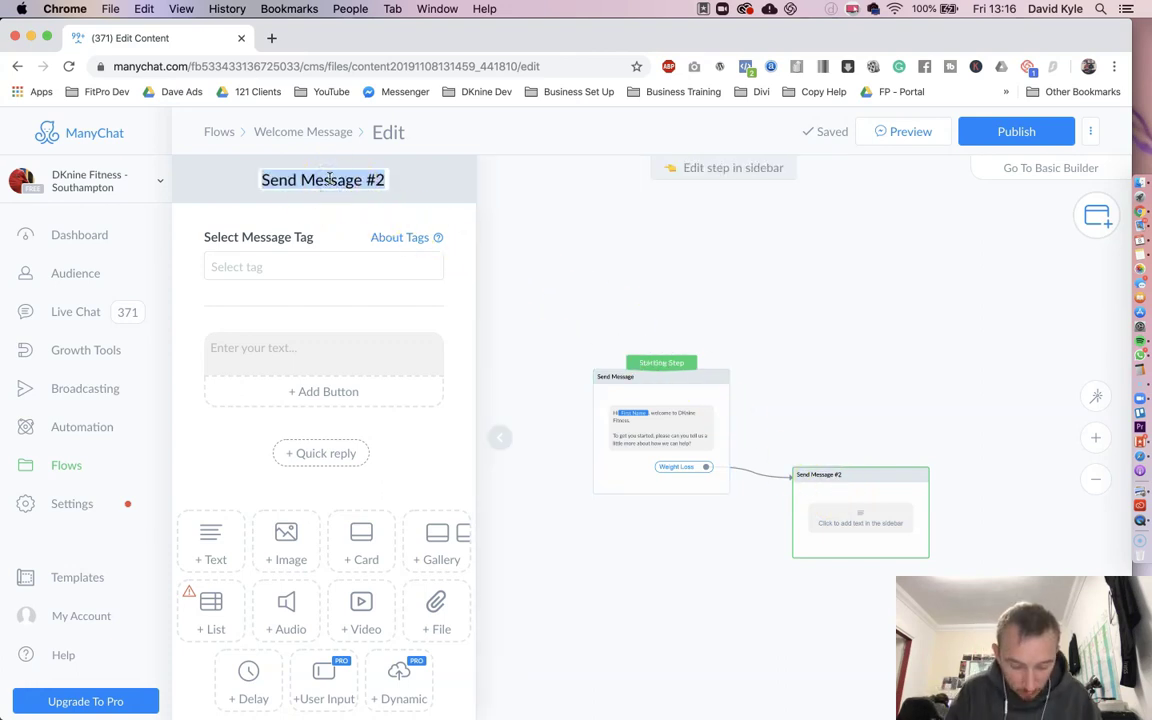
{"action": "type", "text": "Thank you"}
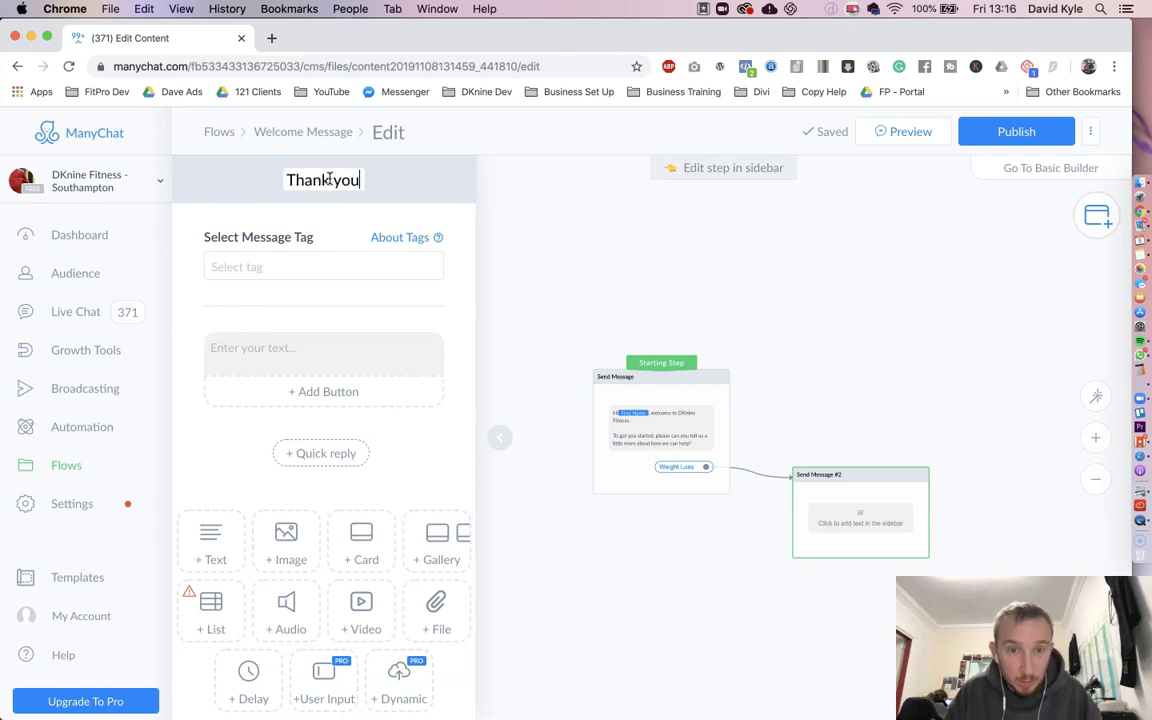
{"action": "key", "text": "Return"}
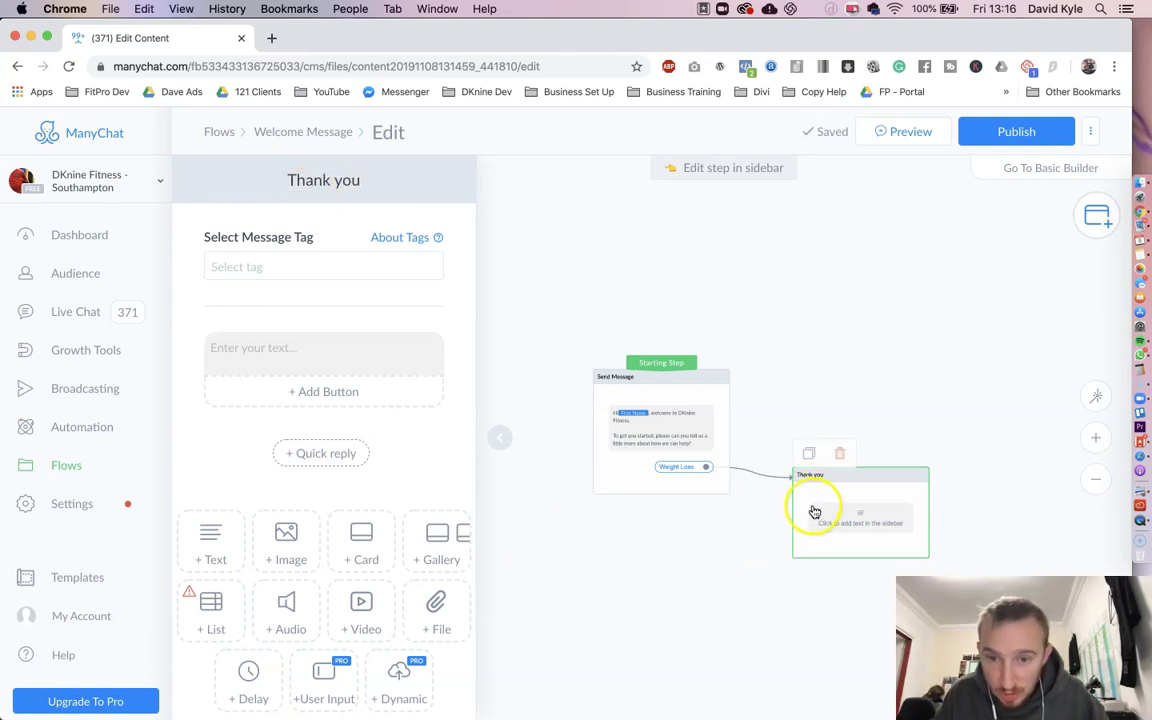
- Add a 'Muscle Build' quick reply linked to the existing Thank you step
{"action": "left_click", "coordinate": [660, 424]}
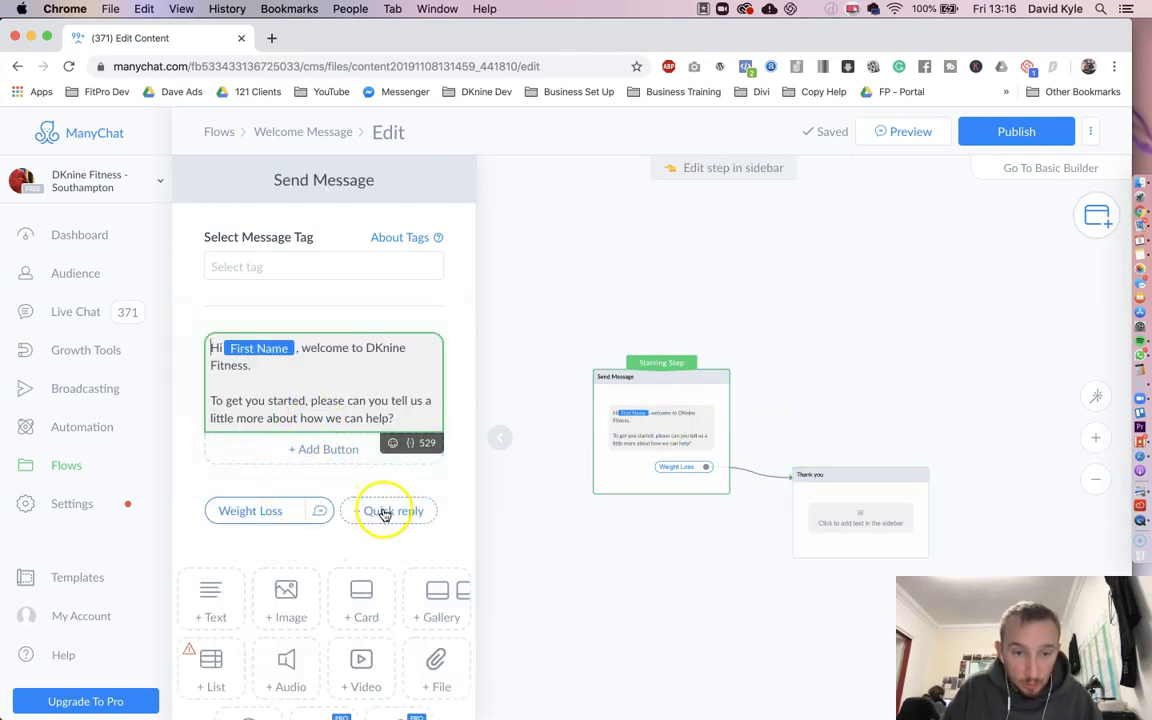
{"action": "left_click", "coordinate": [385, 514]}
{"action": "type", "text": "Muscle Build"}
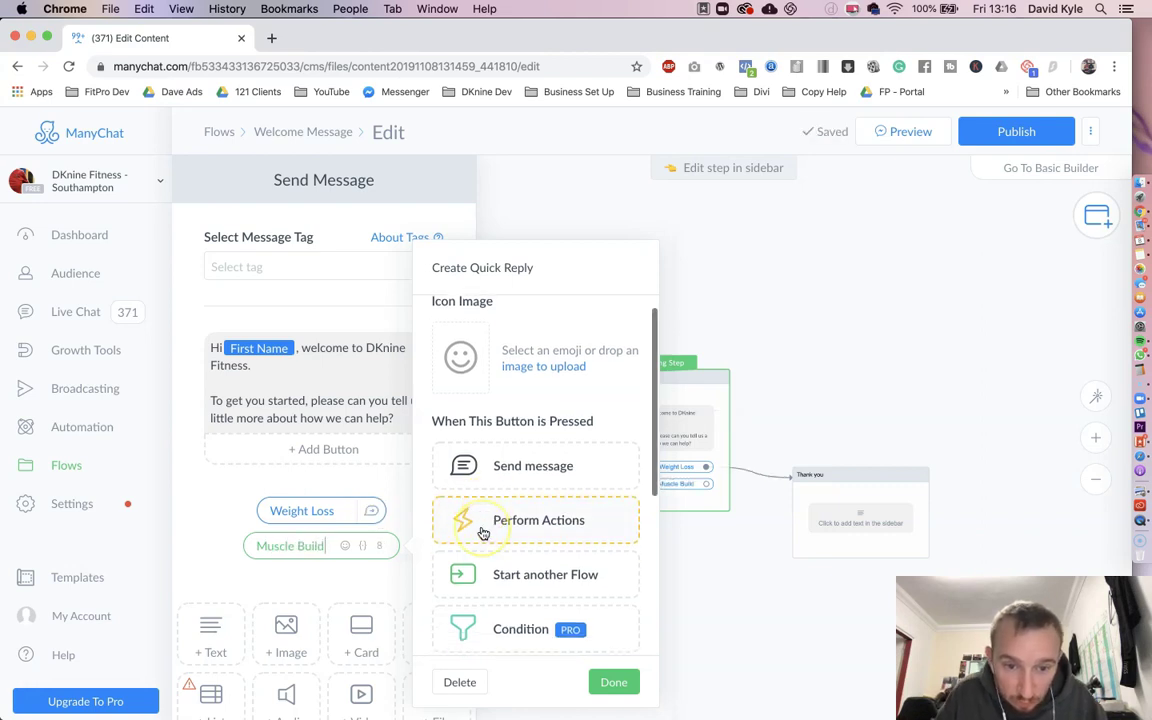
{"action": "scroll", "coordinate": [470, 525], "scroll_direction": "down", "scroll_amount": 3}
{"action": "scroll", "coordinate": [483, 533], "scroll_direction": "down", "scroll_amount": 2}
{"action": "scroll", "coordinate": [482, 534], "scroll_direction": "down", "scroll_amount": 1}
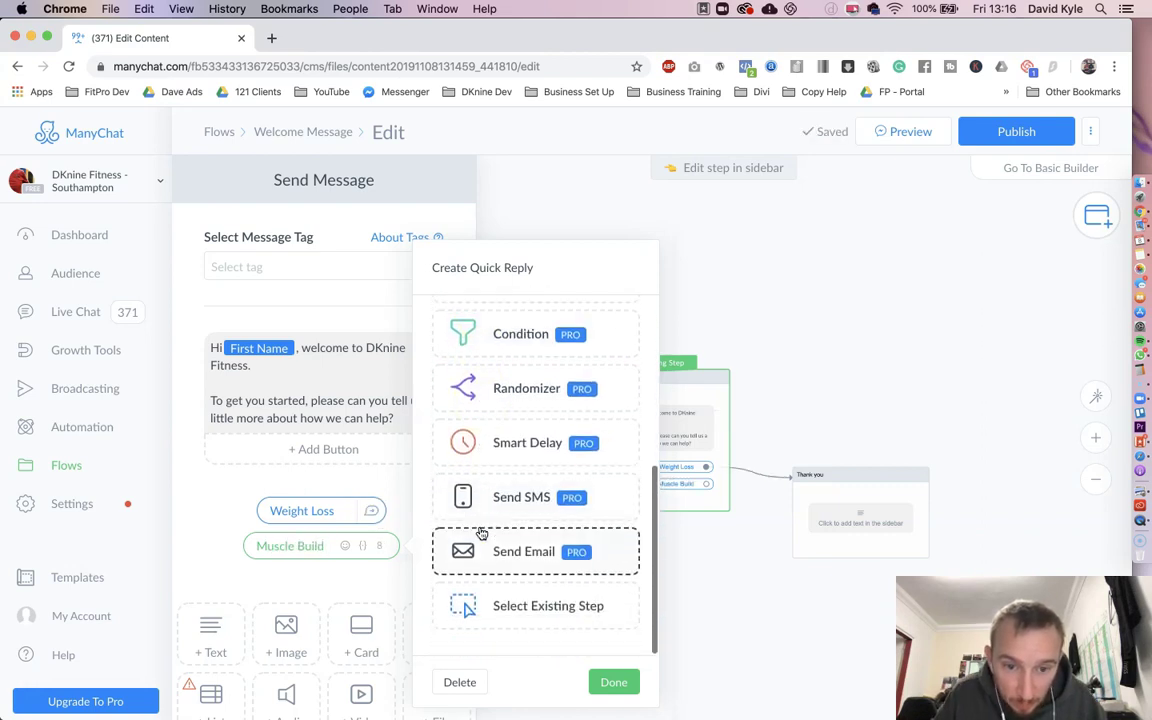
{"action": "left_click", "coordinate": [515, 612]}
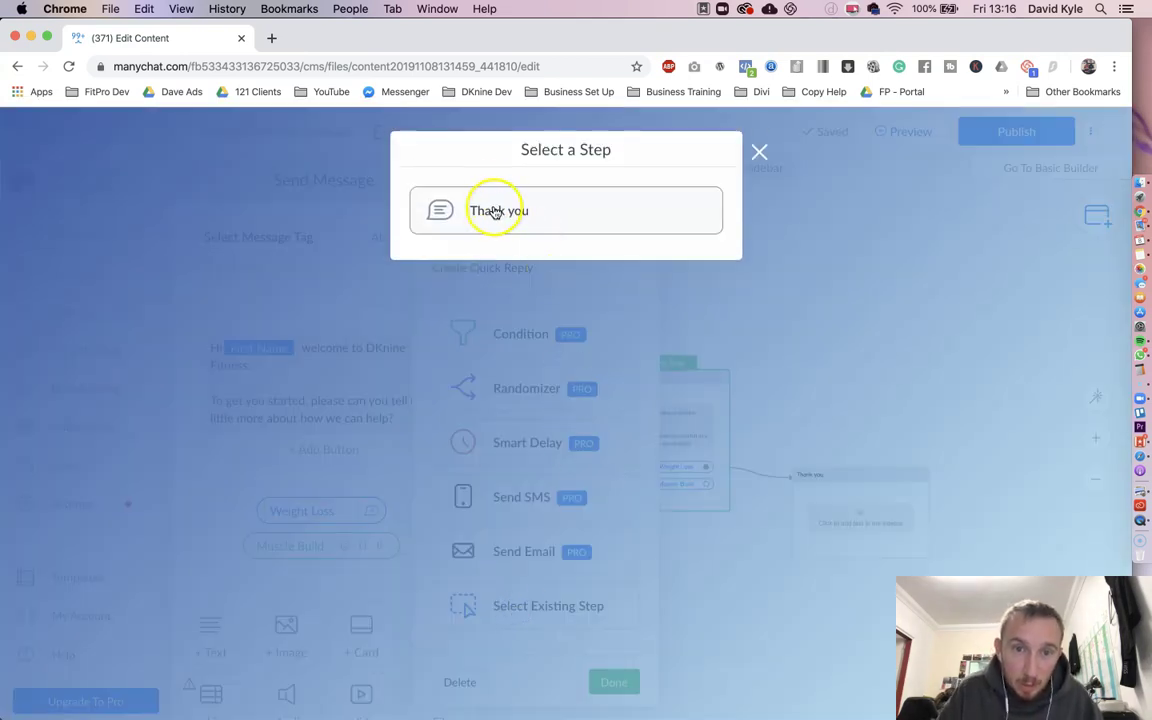
{"action": "left_click", "coordinate": [494, 211]}
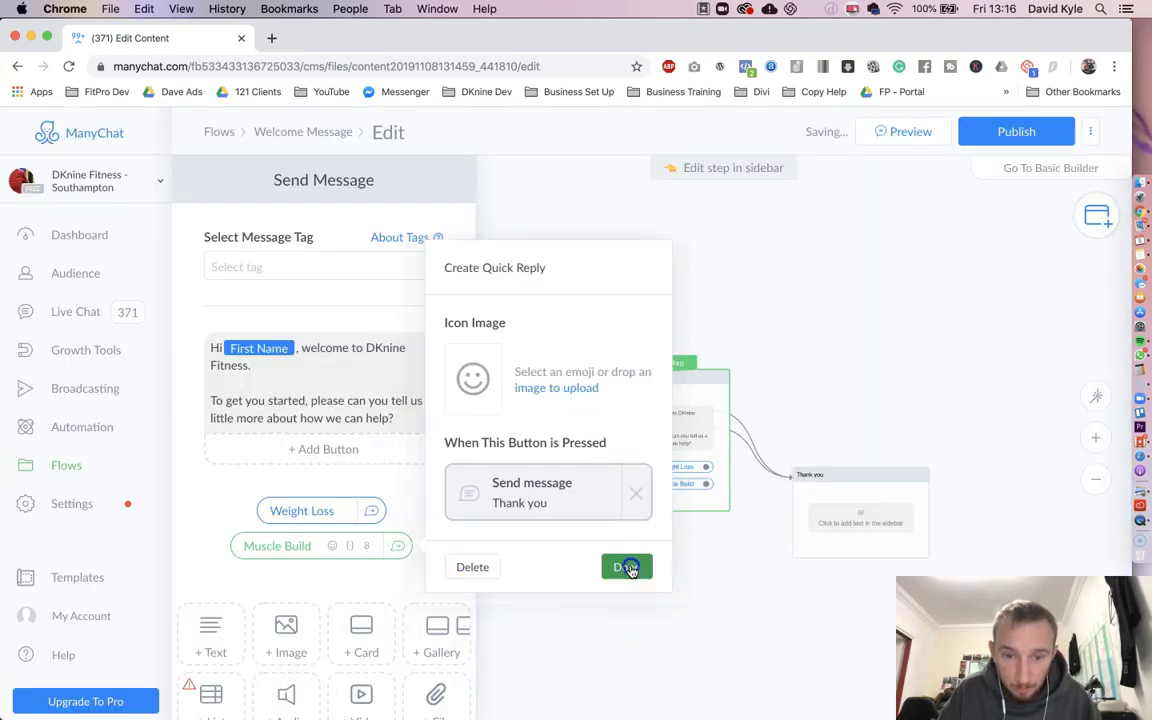
{"action": "left_click", "coordinate": [627, 567]}
- Add a 'Toning' quick reply and point it to the Thank you step
{"action": "left_click", "coordinate": [379, 550]}
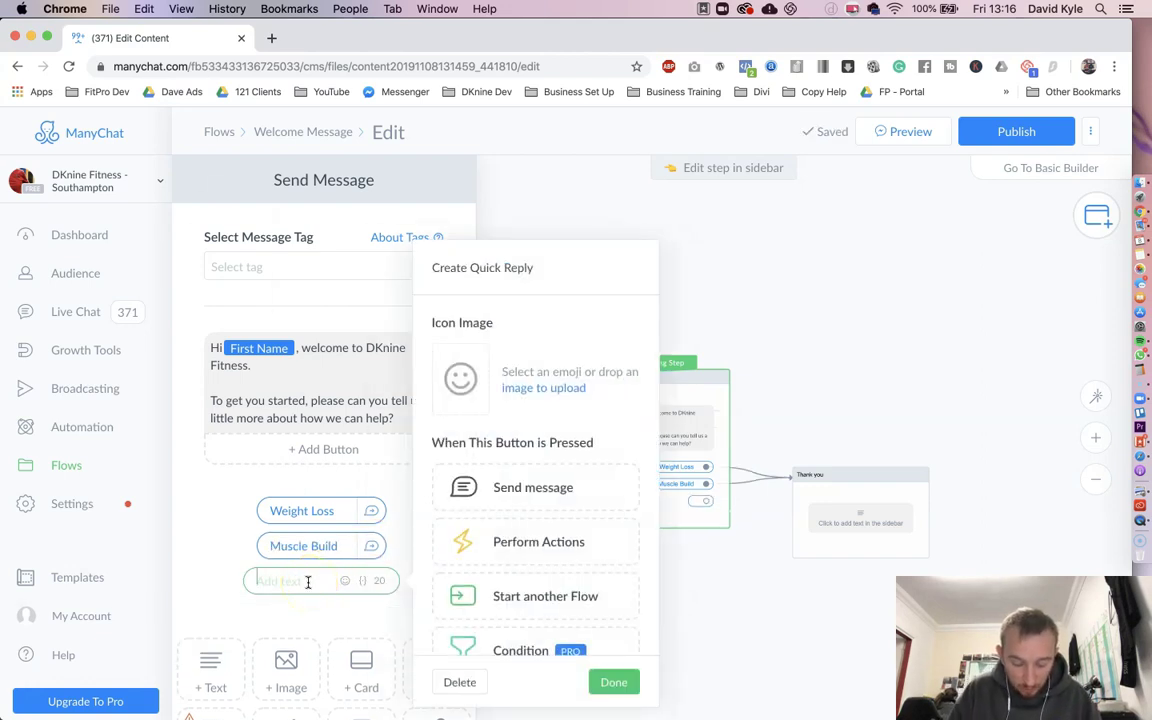
{"action": "type", "text": "Toning"}
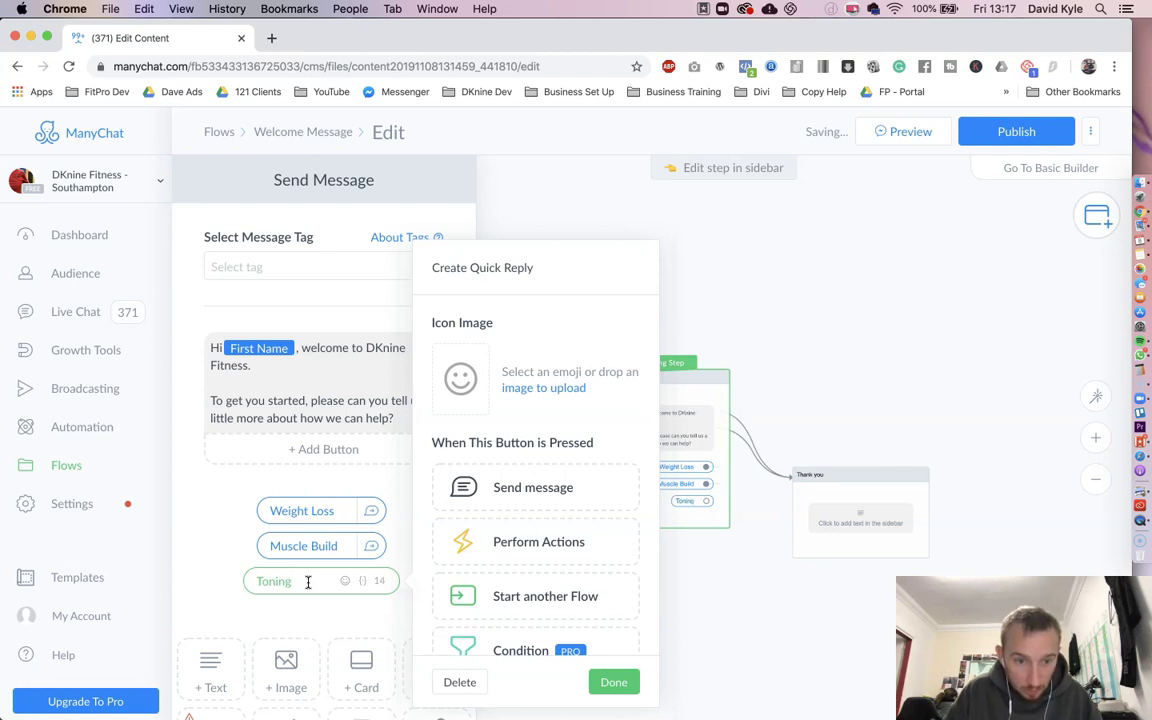
{"action": "scroll", "coordinate": [571, 545], "scroll_direction": "down", "scroll_amount": 1}
{"action": "scroll", "coordinate": [535, 550], "scroll_direction": "down", "scroll_amount": 2}
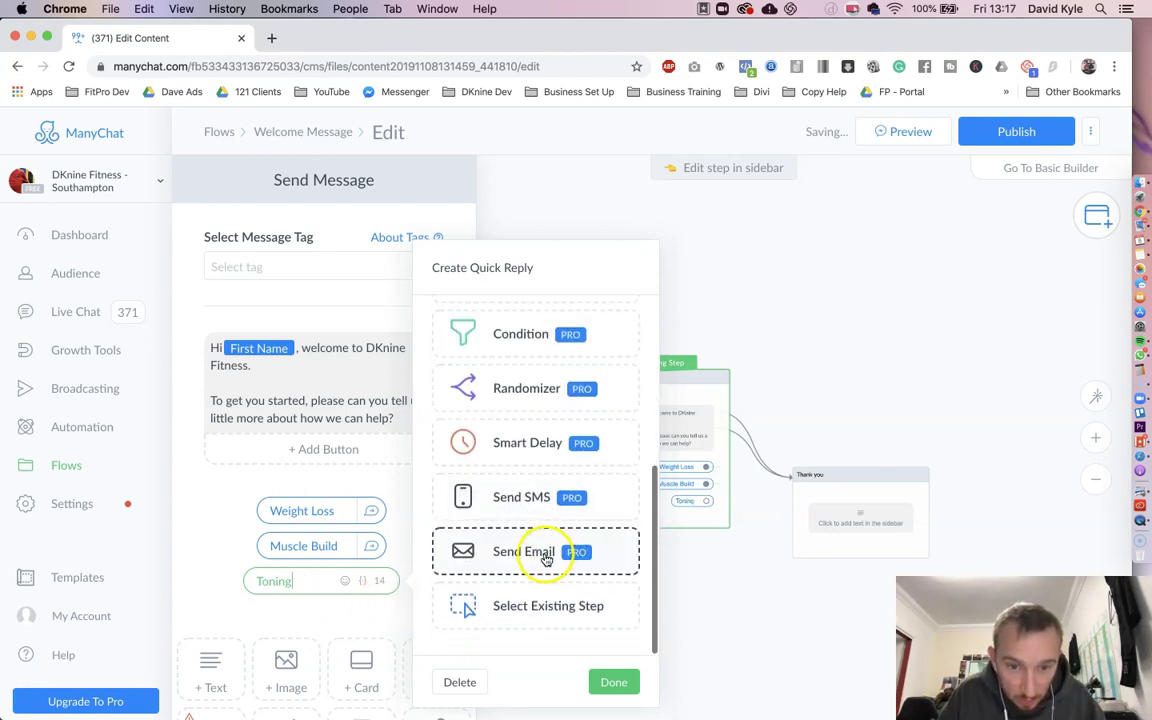
{"action": "left_click", "coordinate": [510, 607]}
{"action": "left_click", "coordinate": [490, 212]}
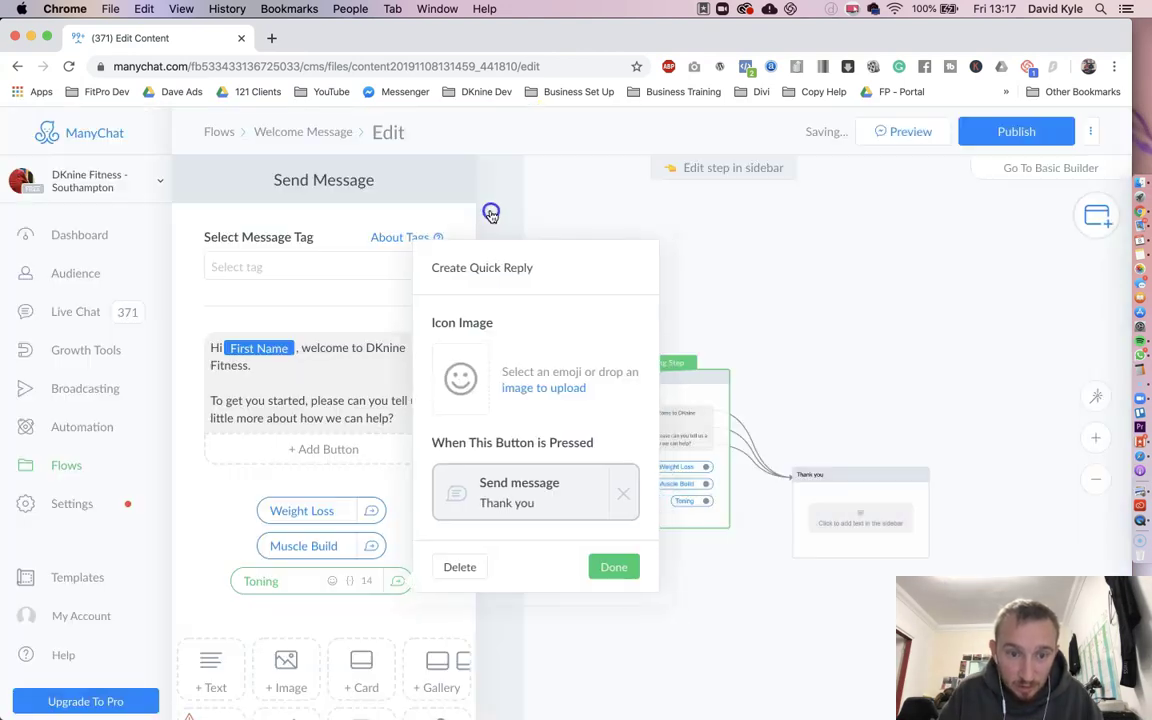
- Save Toning, then add a 'General Fitness' quick reply linked to the Thank you step
{"action": "left_click", "coordinate": [616, 566]}
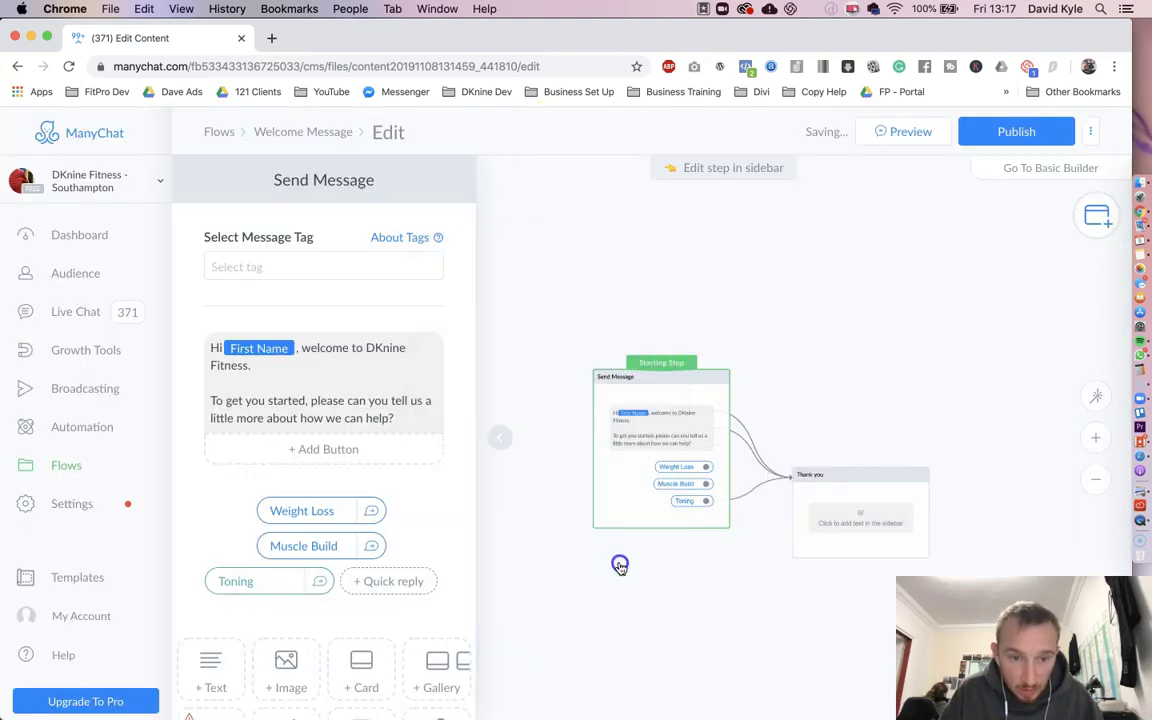
{"action": "left_click", "coordinate": [406, 590]}
{"action": "type", "text": "General Fitne"}
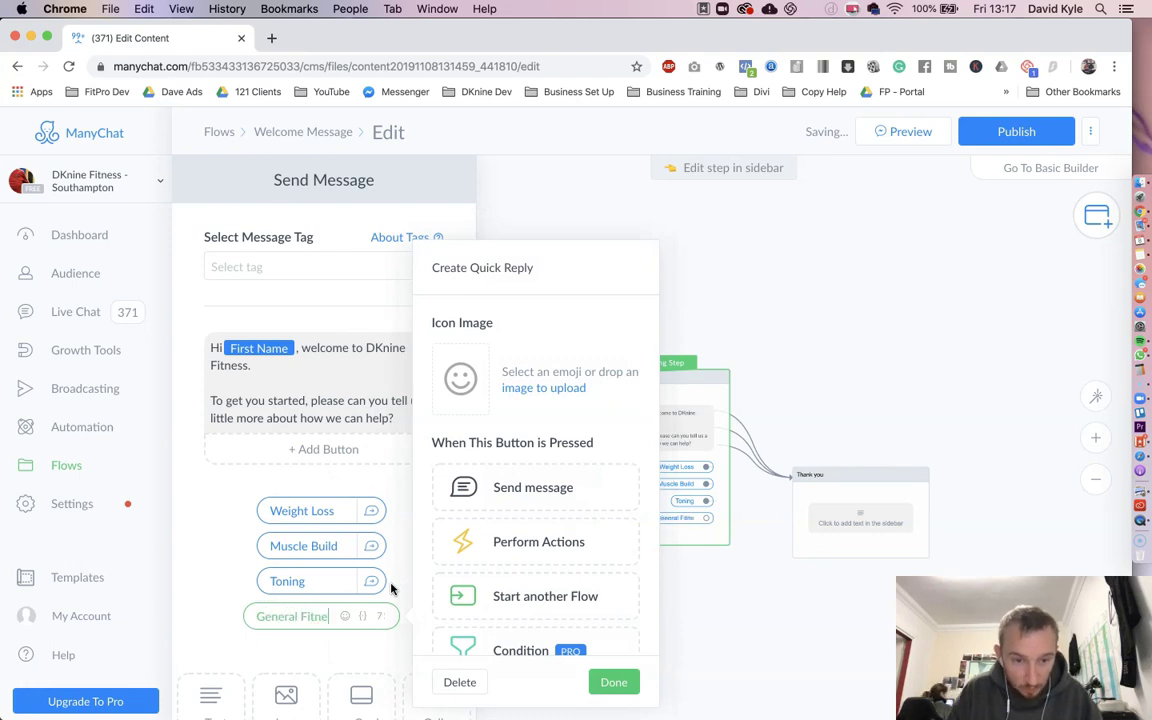
{"action": "type", "text": "ss"}
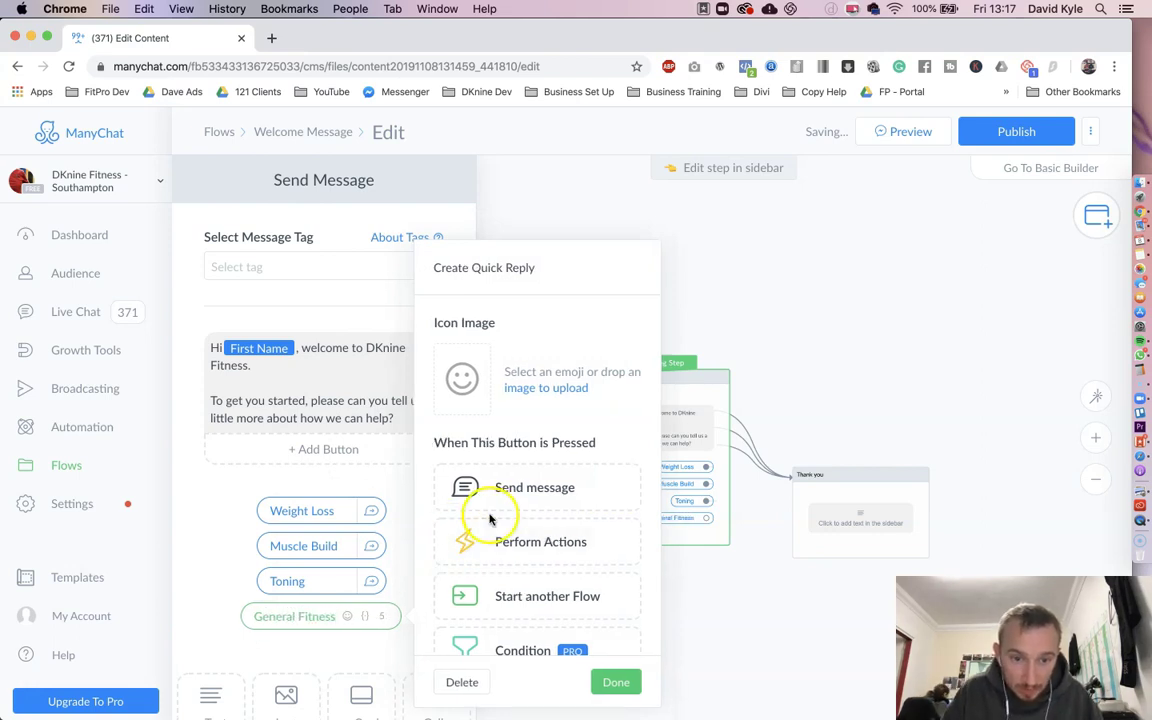
{"action": "scroll", "coordinate": [496, 520], "scroll_direction": "down", "scroll_amount": 3}
{"action": "scroll", "coordinate": [500, 518], "scroll_direction": "down", "scroll_amount": 3}
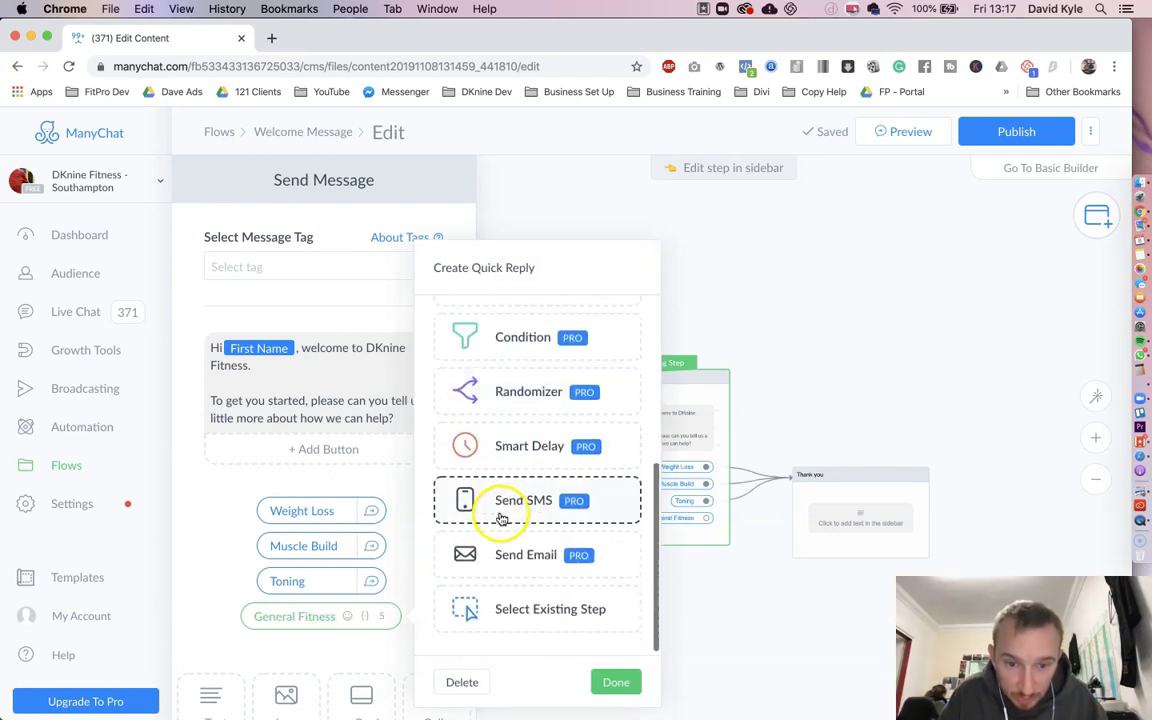
{"action": "left_click", "coordinate": [514, 607]}
{"action": "left_click", "coordinate": [512, 222]}
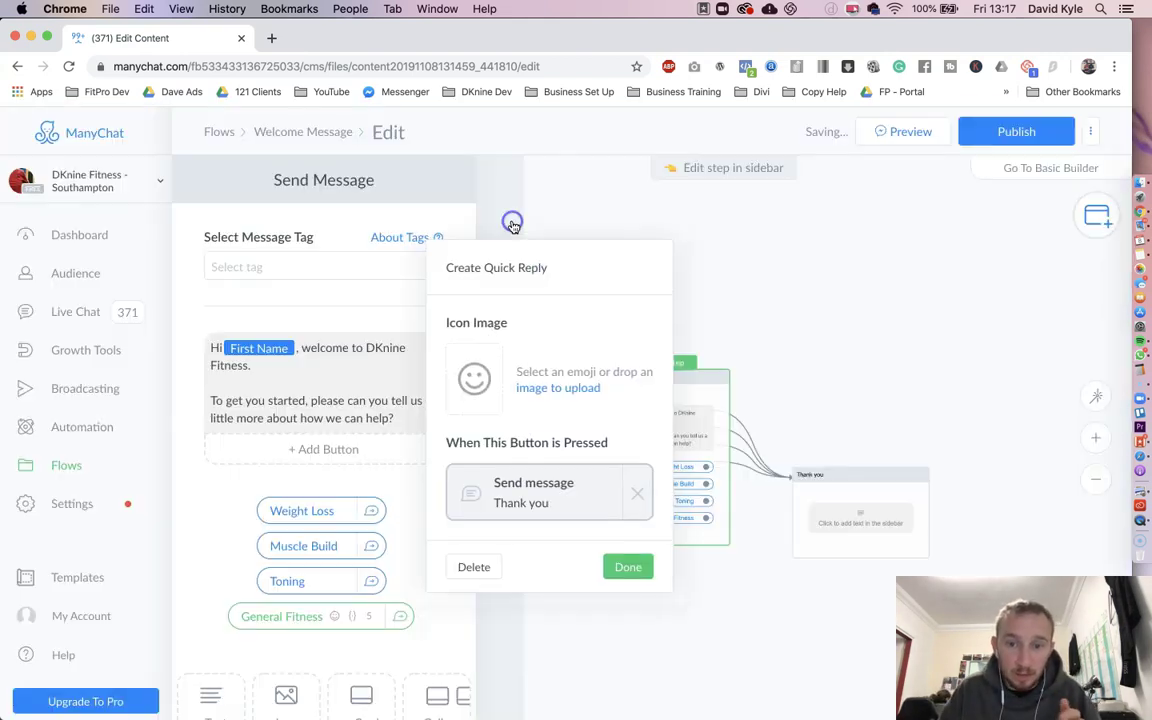
{"action": "left_click", "coordinate": [628, 568]}
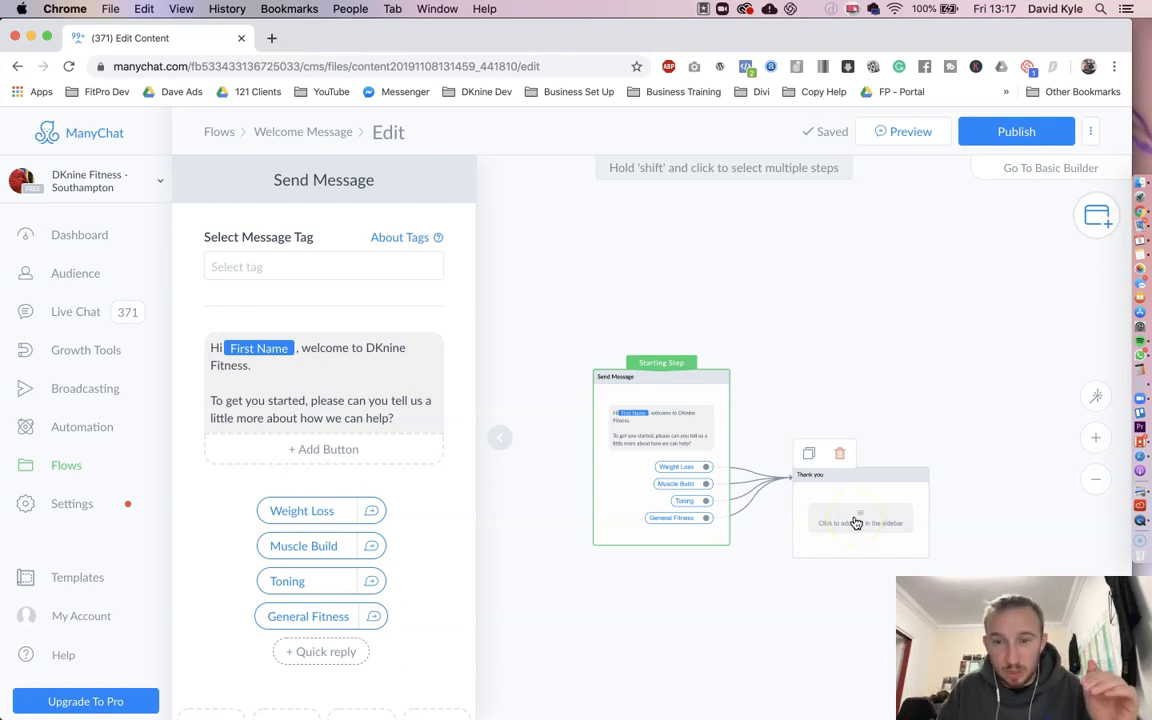
{"action": "left_click", "coordinate": [855, 522]}
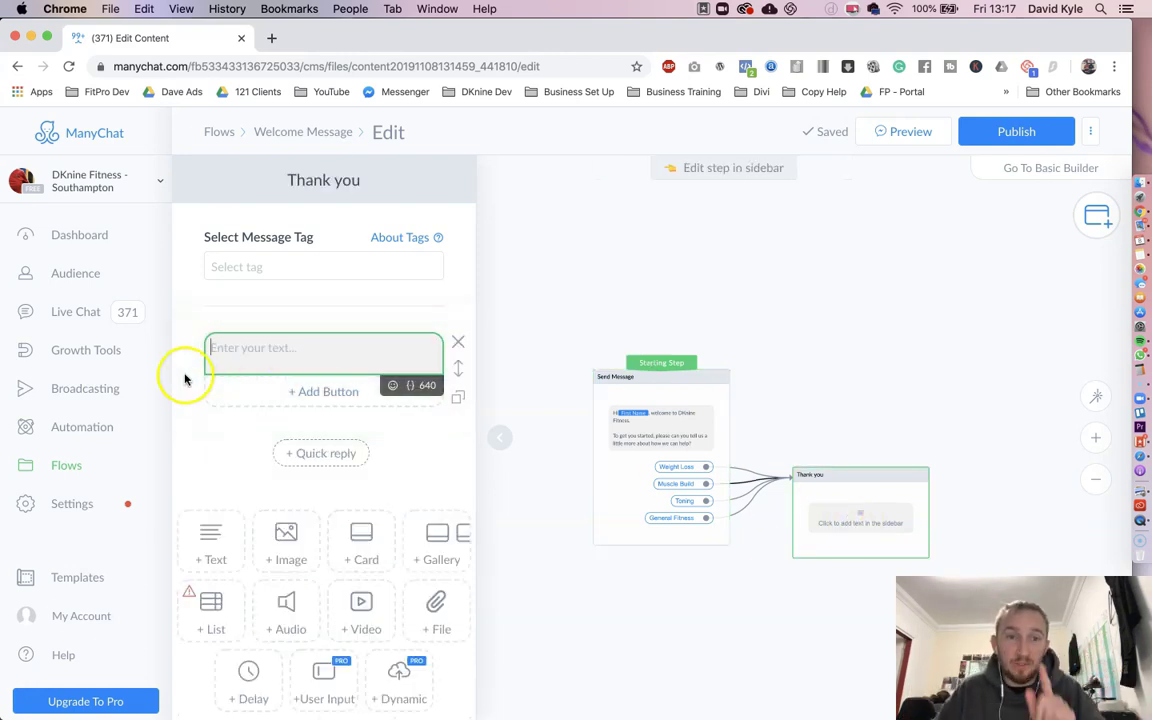
{"action": "mouse_move", "coordinate": [323, 352]}
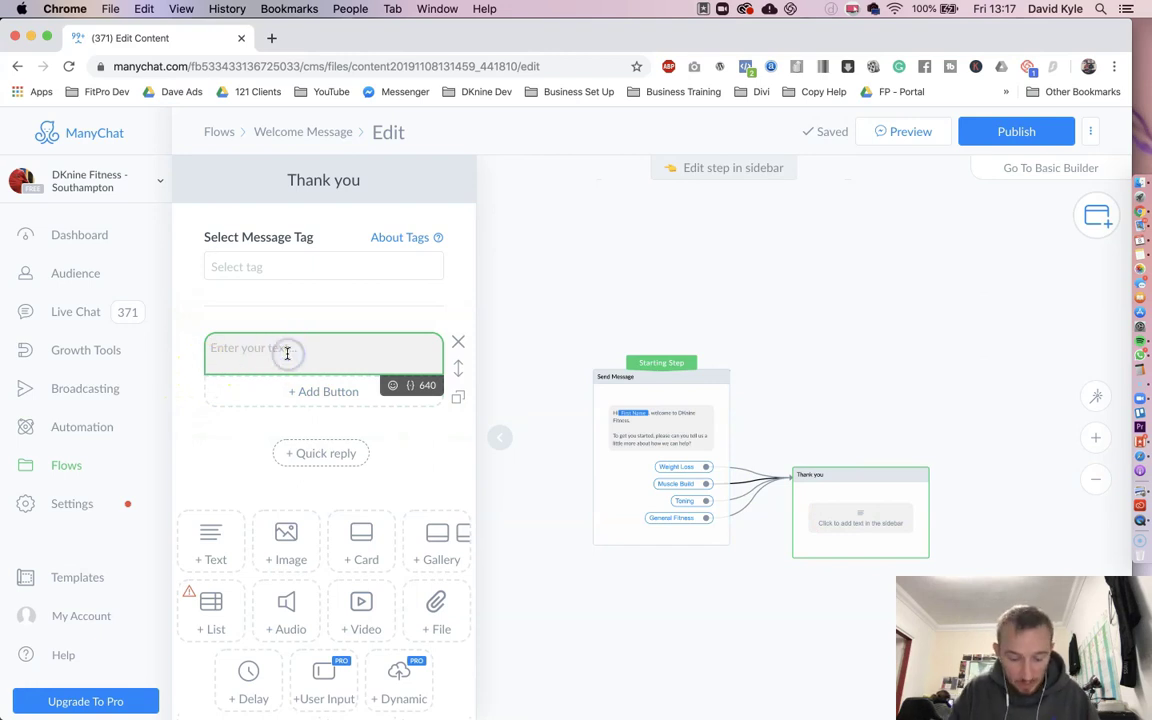
{"action": "type", "text": "Perfect, please"}
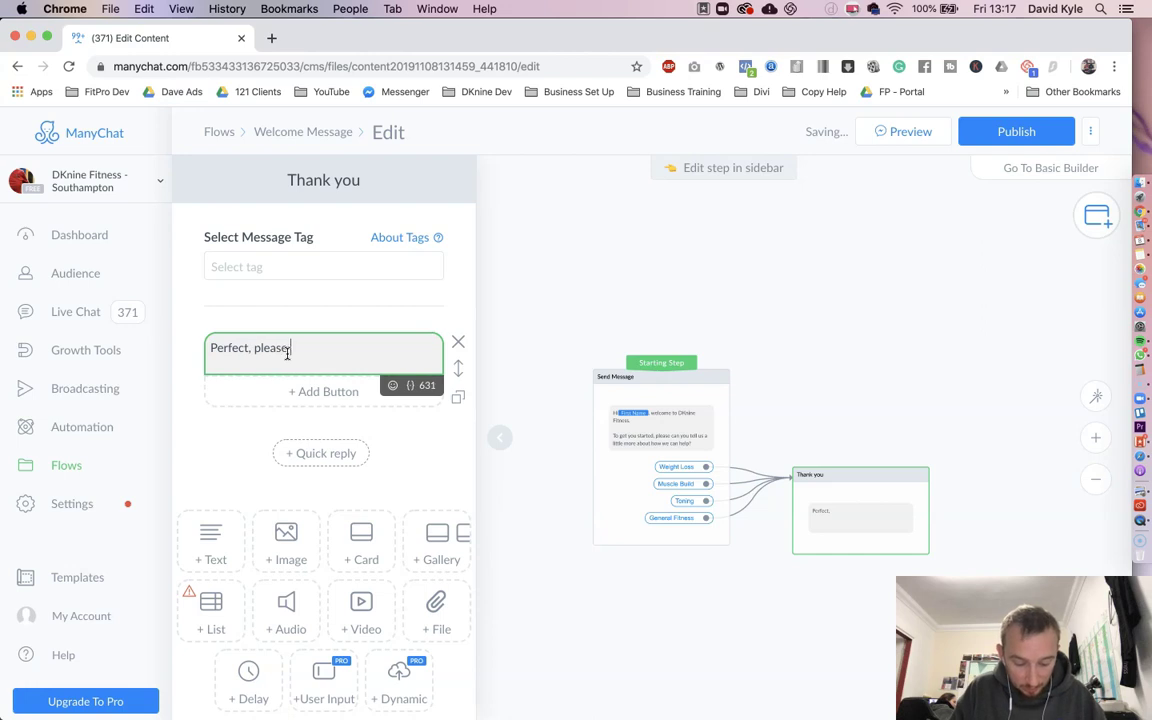
{"action": "type", "text": " can you tell us a little more"}
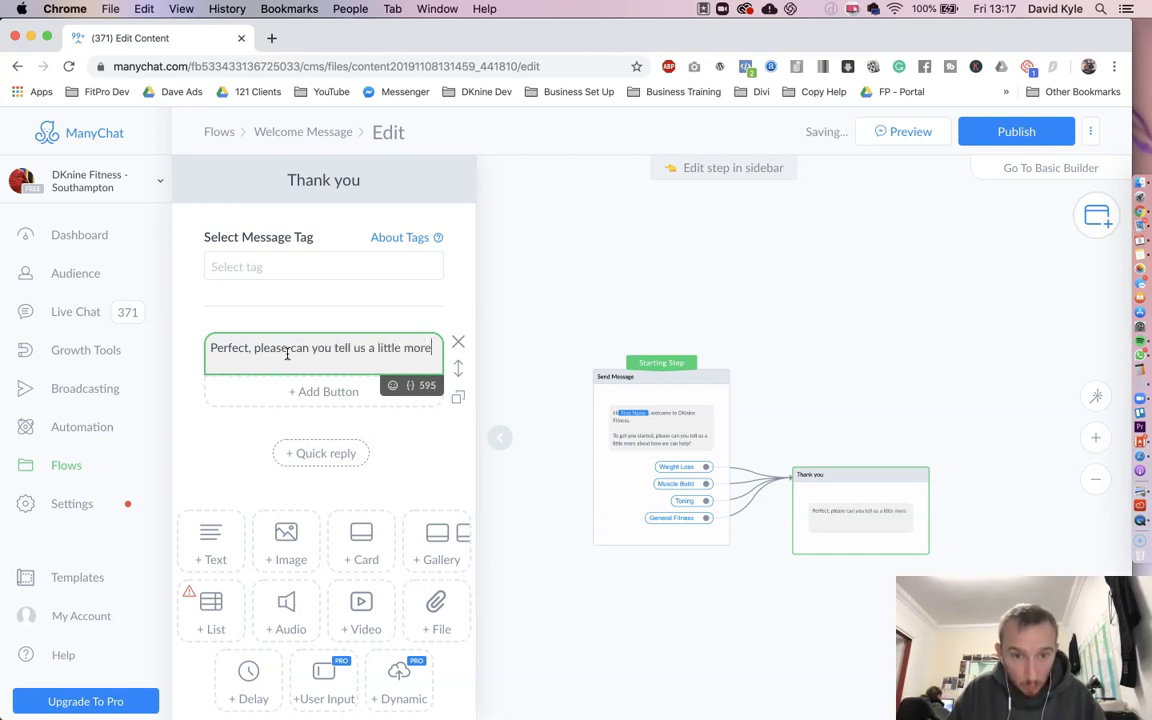
{"action": "type", "text": " fo"}
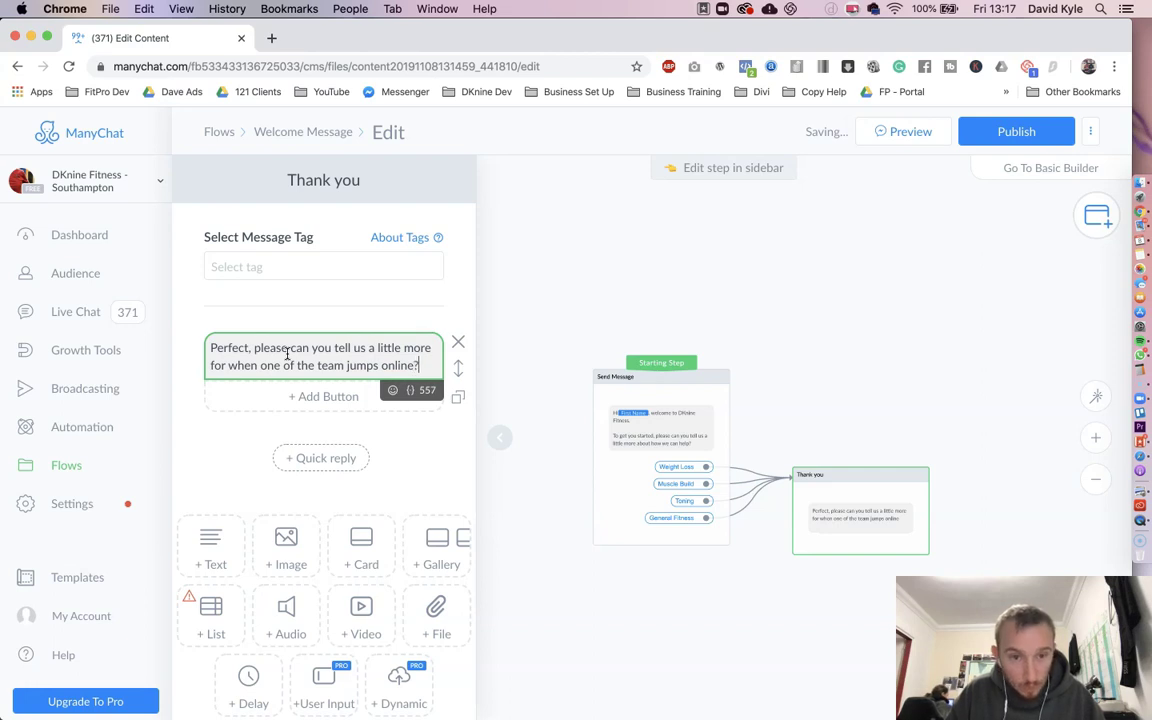
{"action": "key", "text": "Return"}
{"action": "key", "text": "Return"}
{"action": "type", "text": "On"}
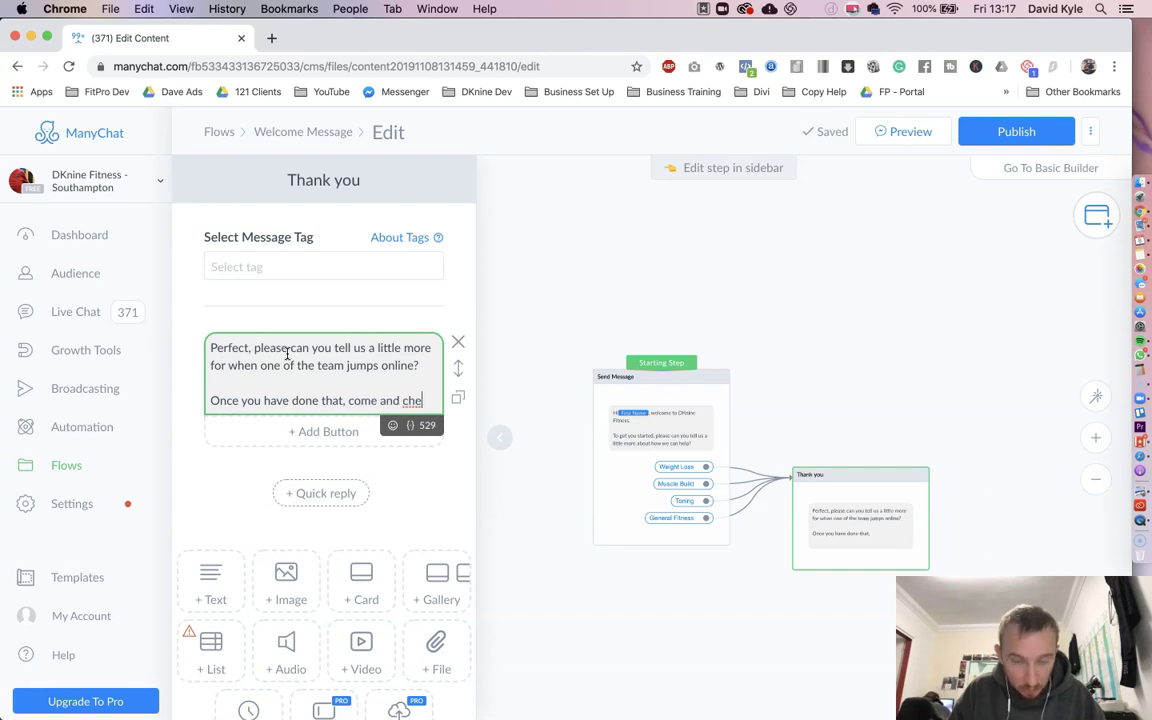
{"action": "type", "text": "ck out the website"}
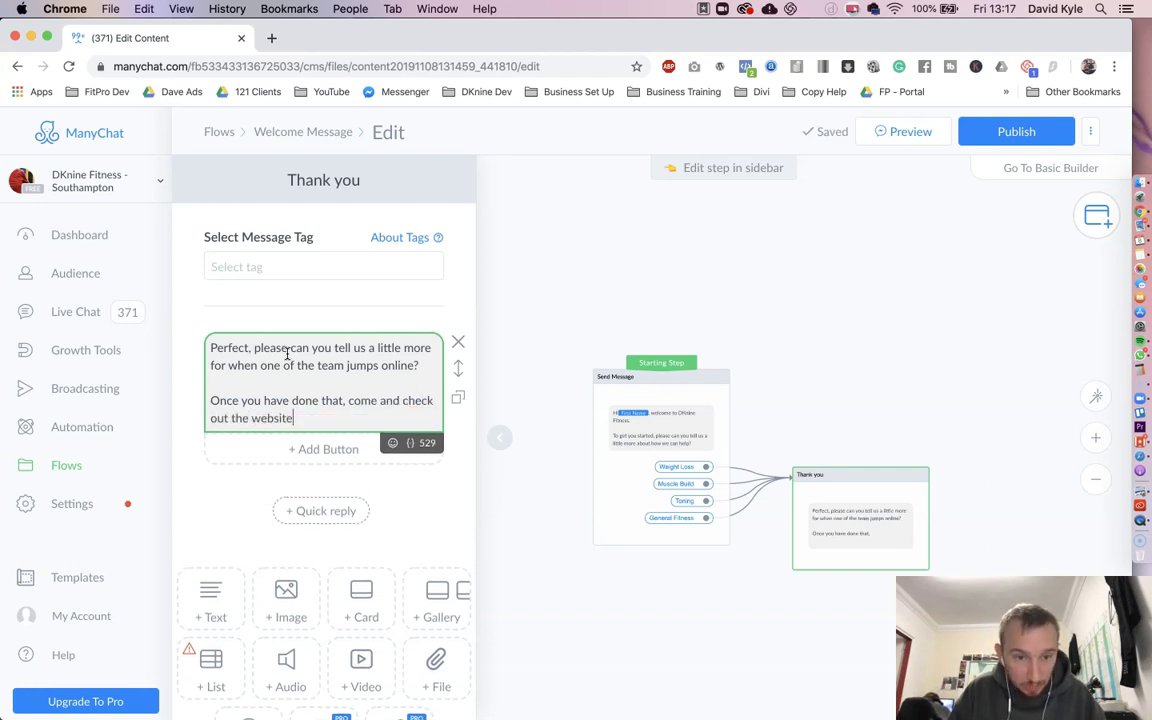
{"action": "key", "text": "Return"}
{"action": "key", "text": "Return"}
{"action": "type", "text": "The DKnine Fitness"}
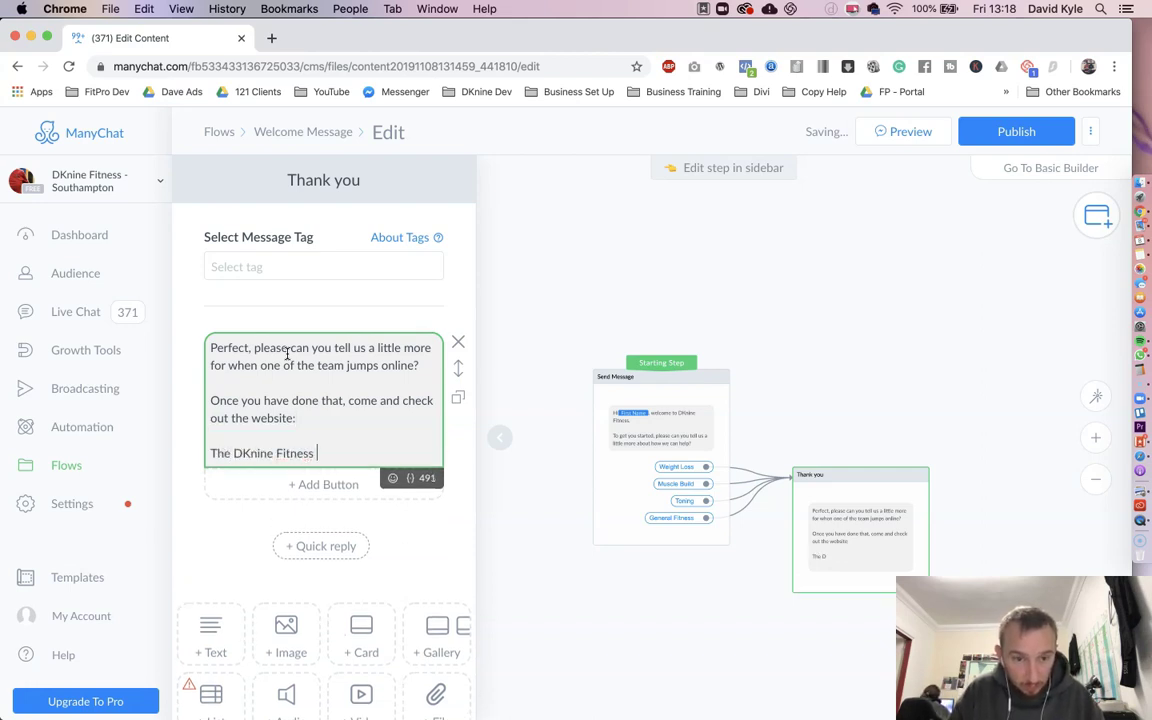
{"action": "type", "text": "Team"}
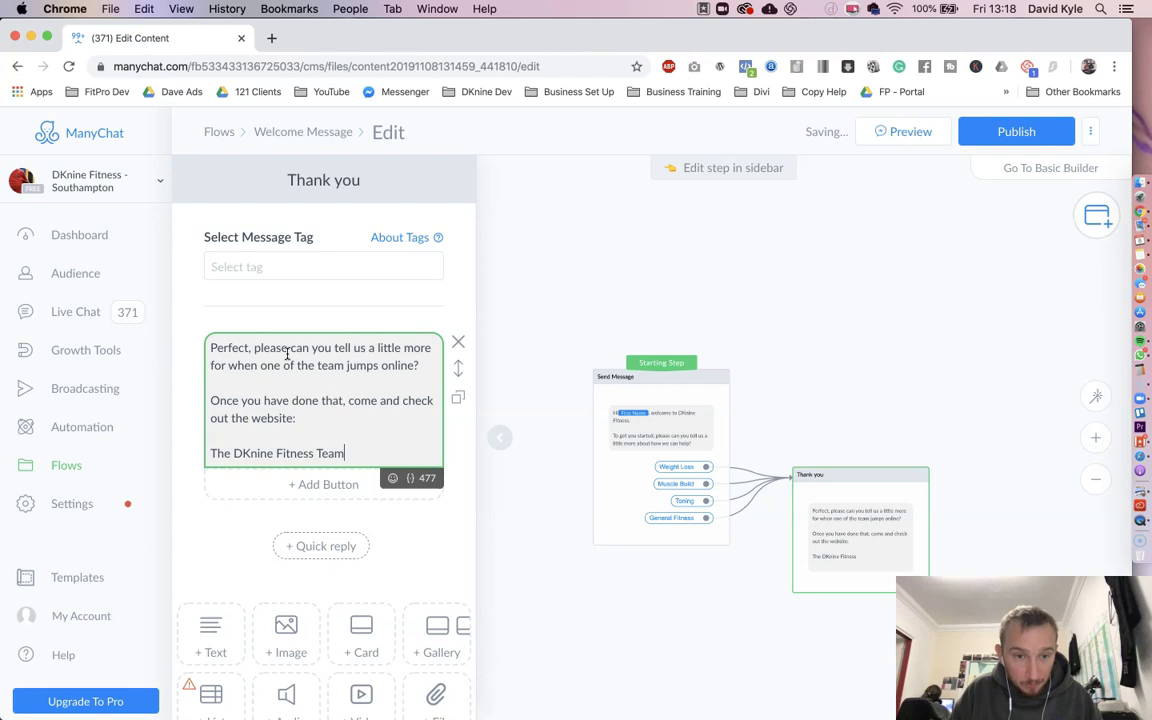
{"action": "left_click", "coordinate": [303, 230]}
{"action": "left_click", "coordinate": [322, 413]}
{"action": "type", "text": "www.DKnineFitness.com"}
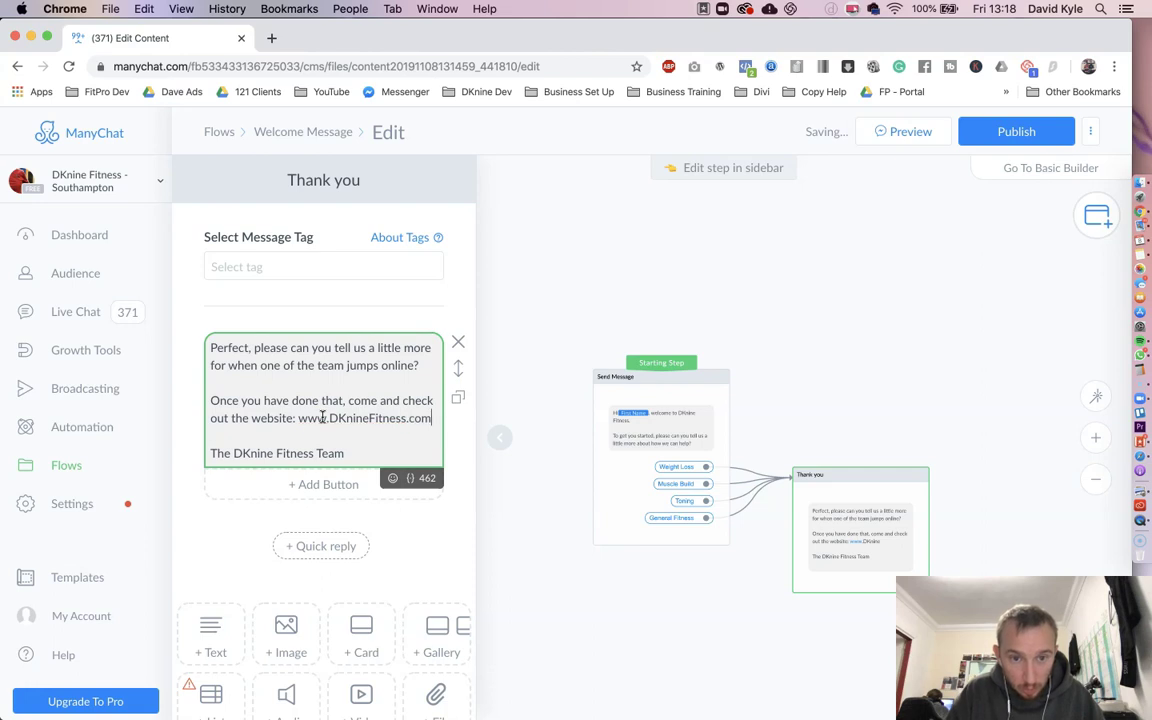
{"action": "left_click", "coordinate": [380, 541]}
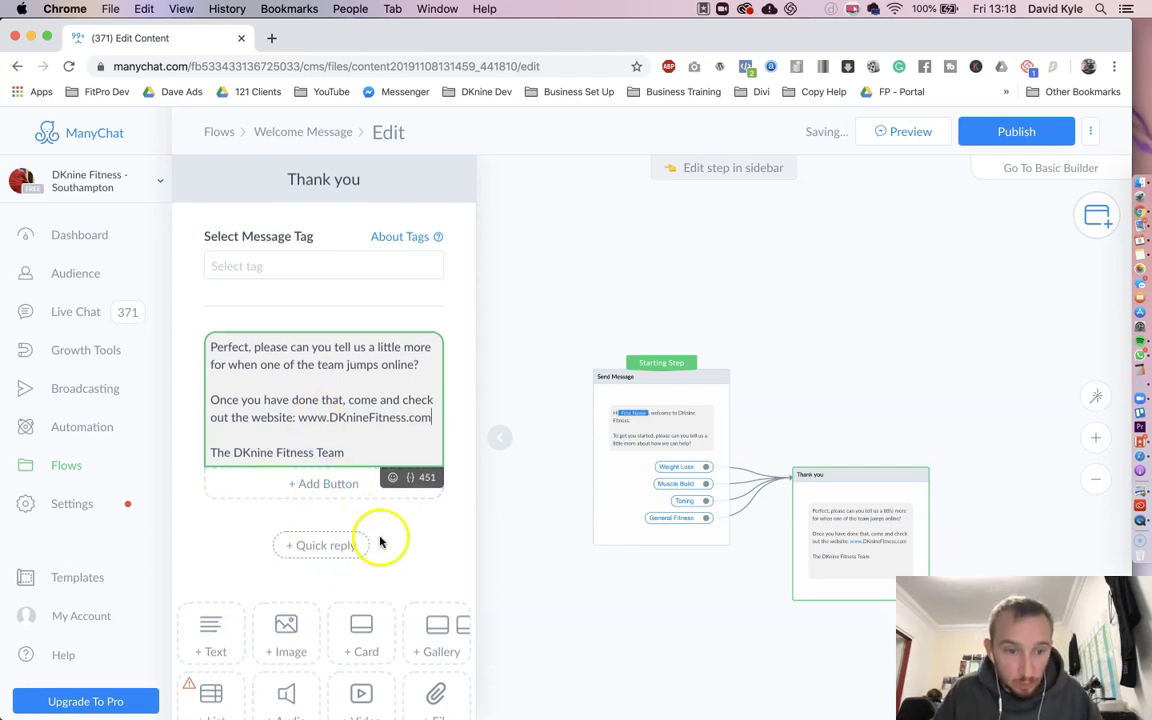
{"action": "scroll", "coordinate": [375, 541], "scroll_direction": "down", "scroll_amount": 3}
{"action": "scroll", "coordinate": [375, 541], "scroll_direction": "up", "scroll_amount": 3}
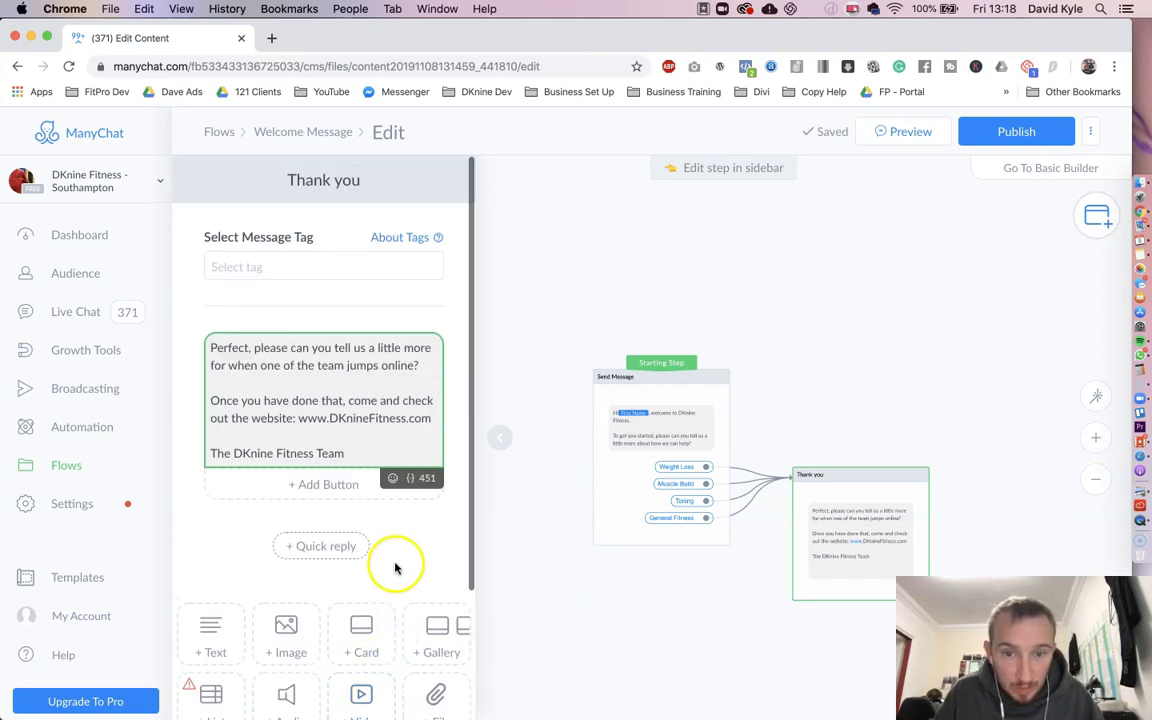
- Check the greeting and Thank you steps, then publish the Welcome Message flow
{"action": "left_click", "coordinate": [611, 441]}
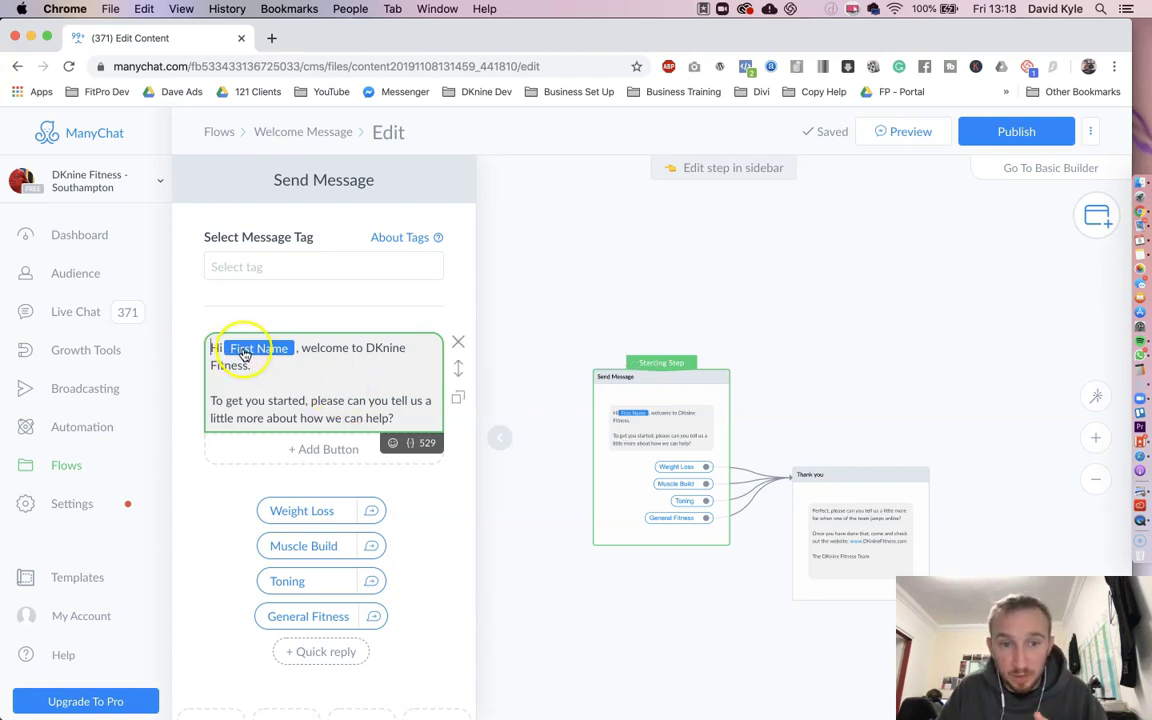
{"action": "mouse_move", "coordinate": [834, 494]}
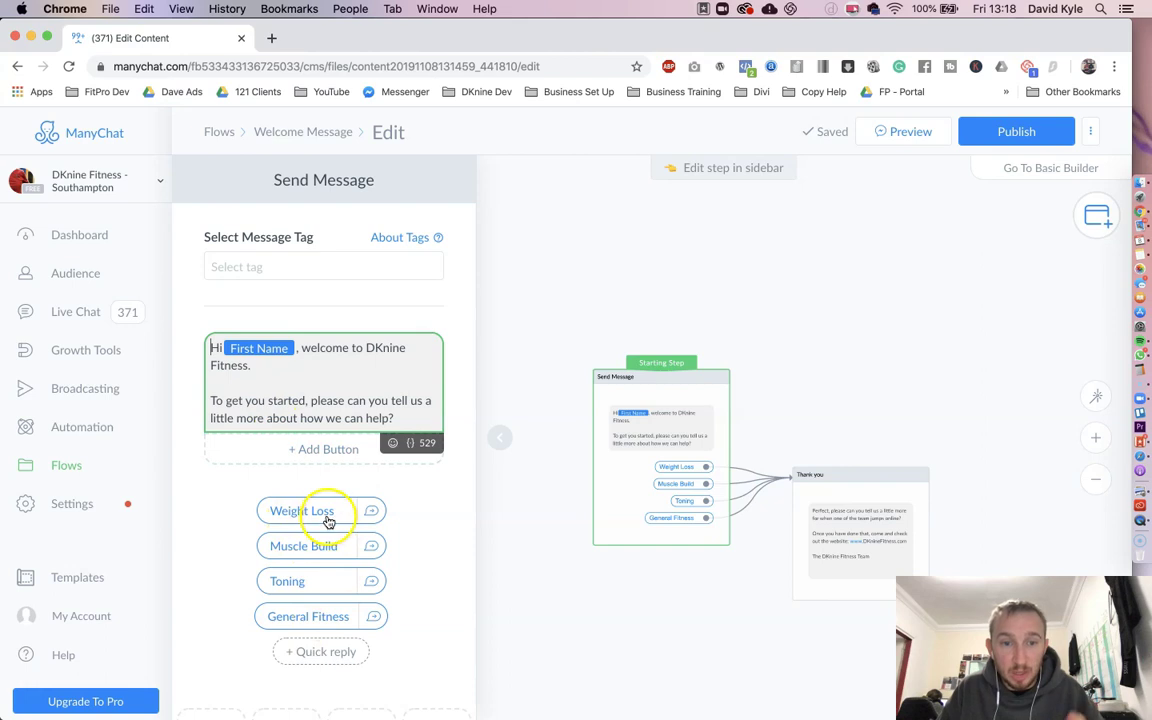
{"action": "left_click", "coordinate": [830, 489]}
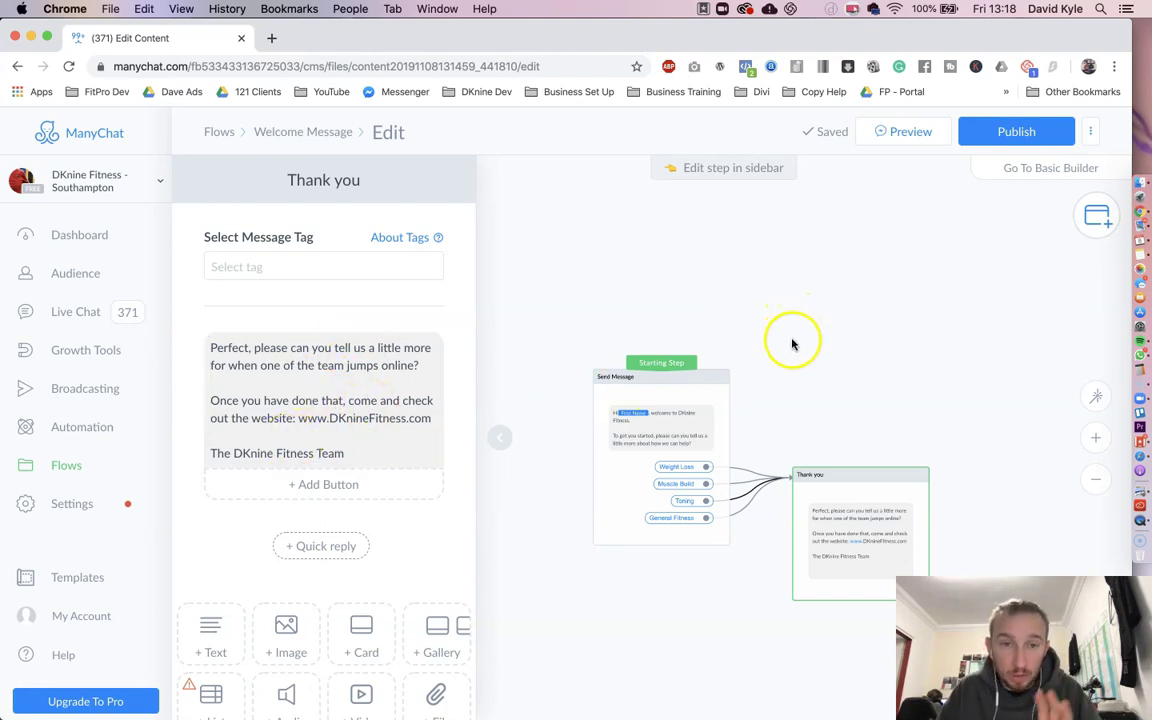
{"action": "left_click", "coordinate": [1022, 131]}
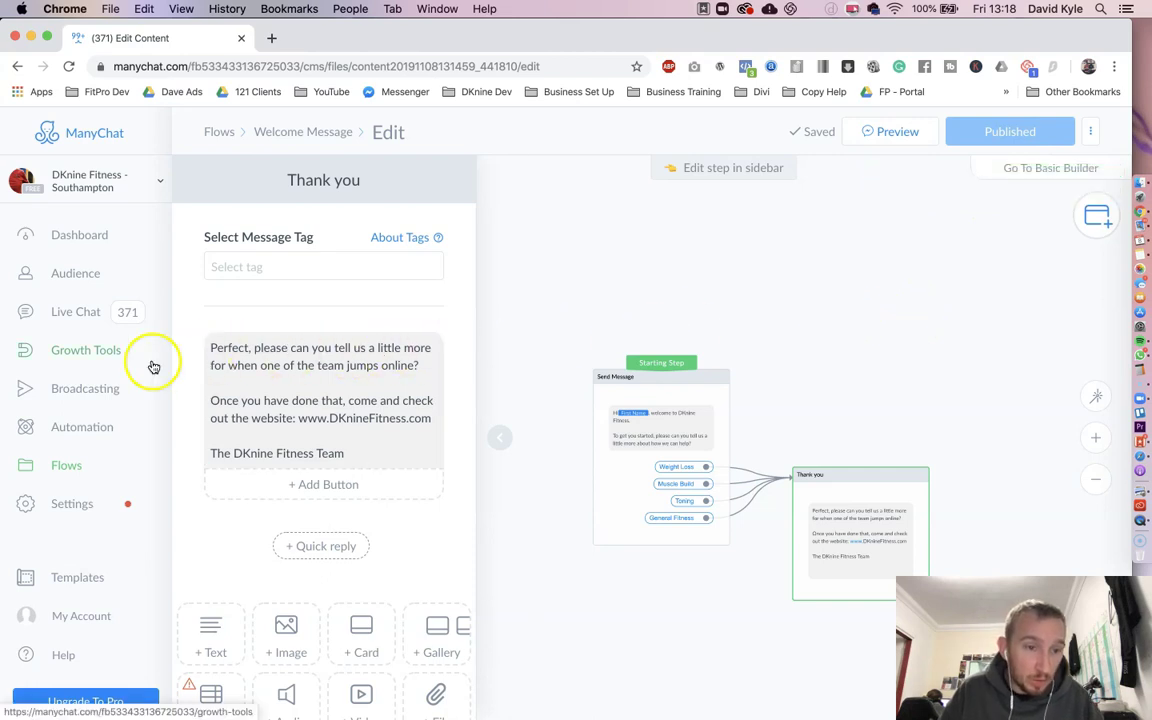
- Replace the Welcome Message automation's flow with the published 'Welcome Message' flow
{"action": "left_click", "coordinate": [61, 426]}
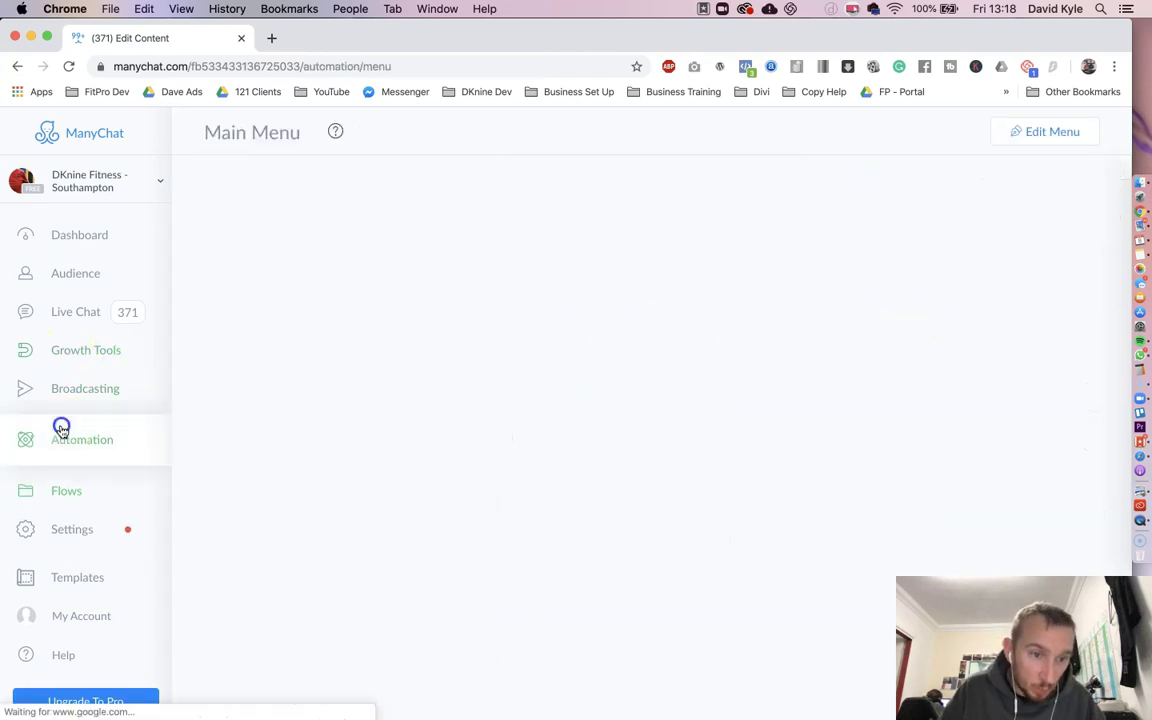
{"action": "scroll", "coordinate": [80, 435], "scroll_direction": "down", "scroll_amount": 3}
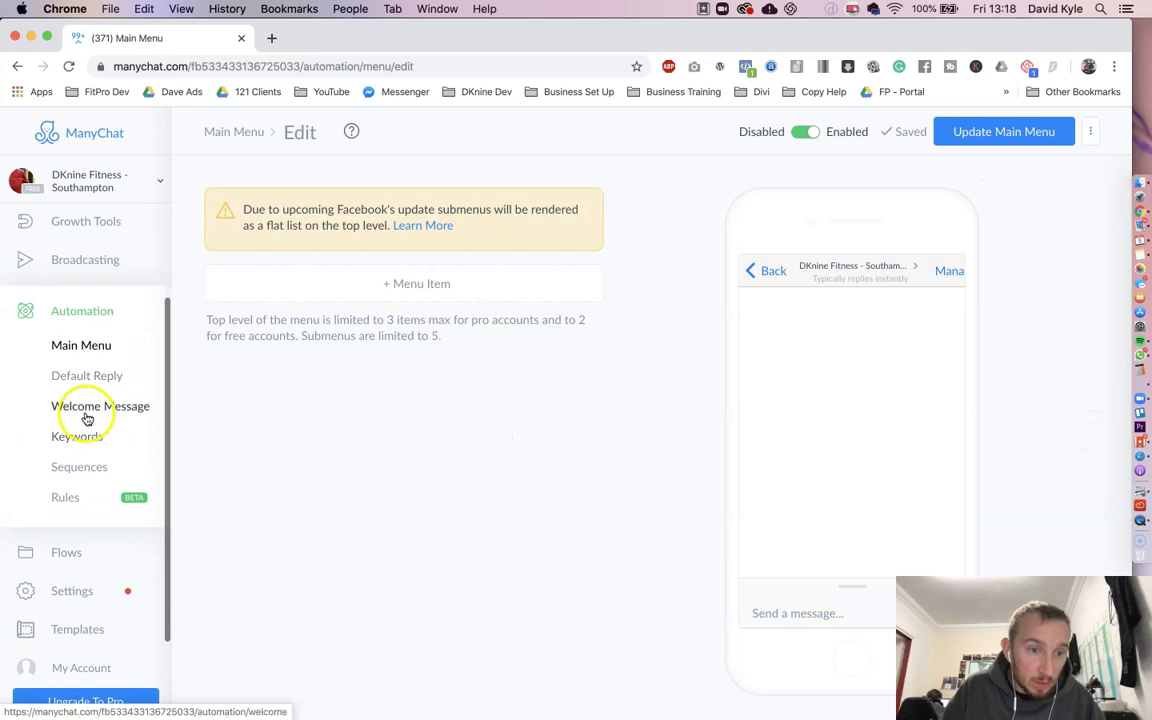
{"action": "left_click", "coordinate": [79, 408]}
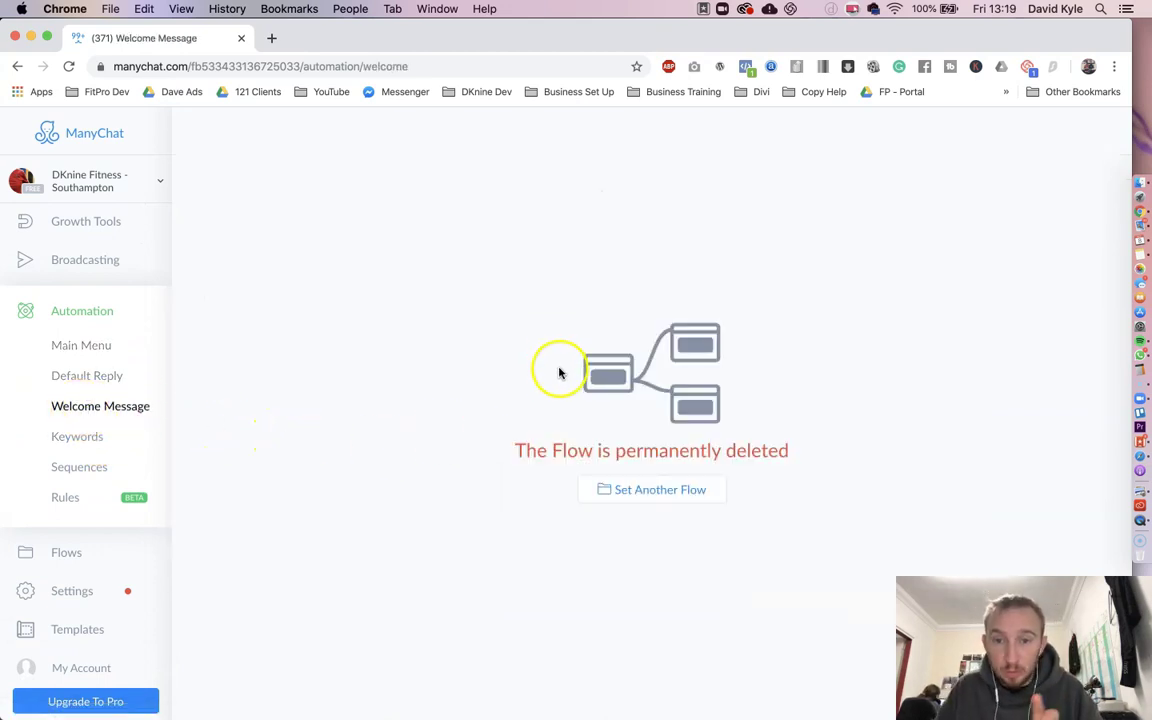
{"action": "left_click", "coordinate": [623, 497]}
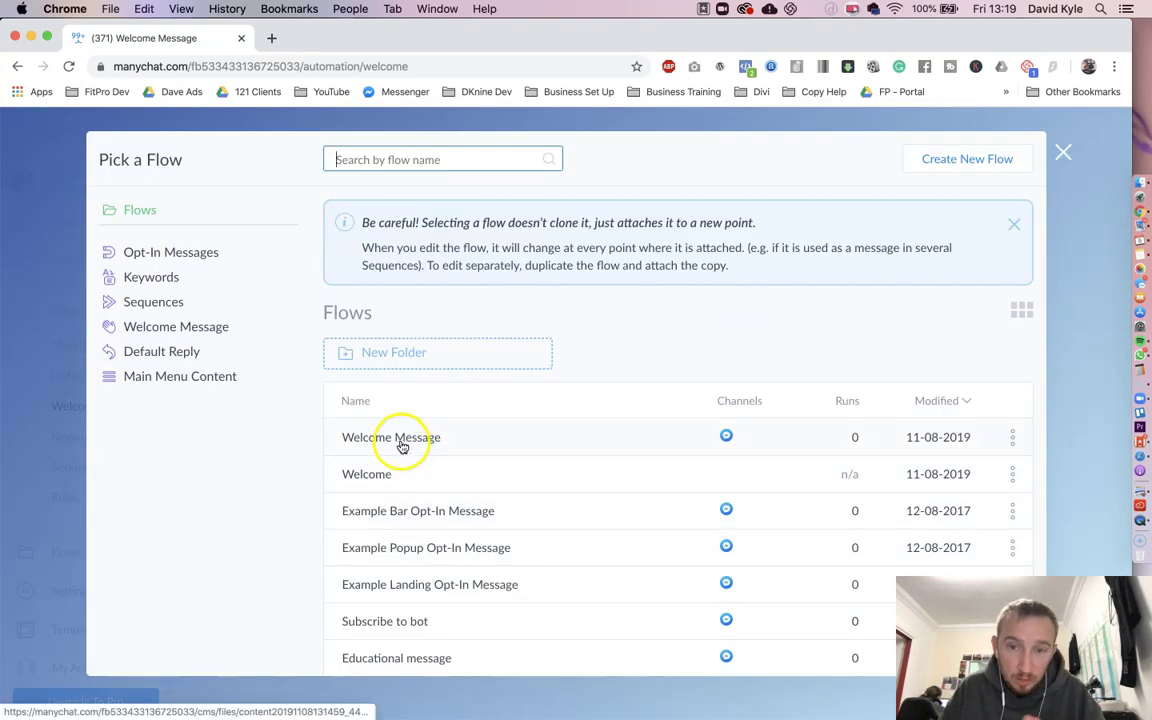
{"action": "left_click", "coordinate": [380, 437]}
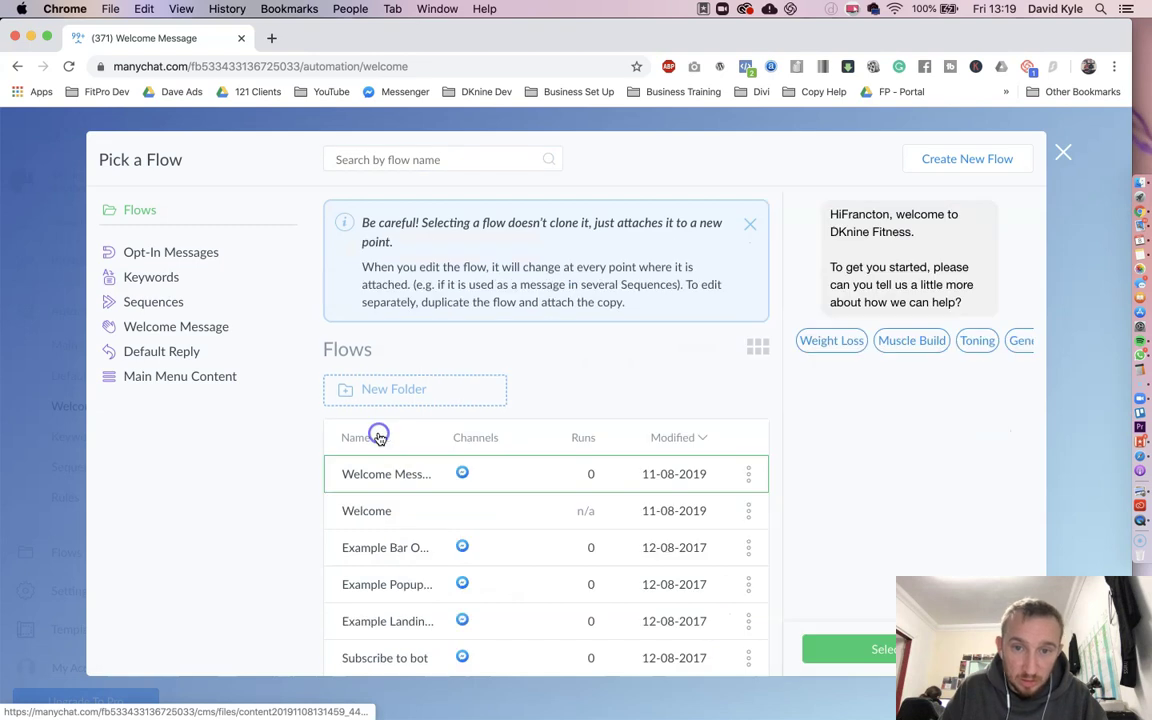
{"action": "left_click", "coordinate": [855, 651]}
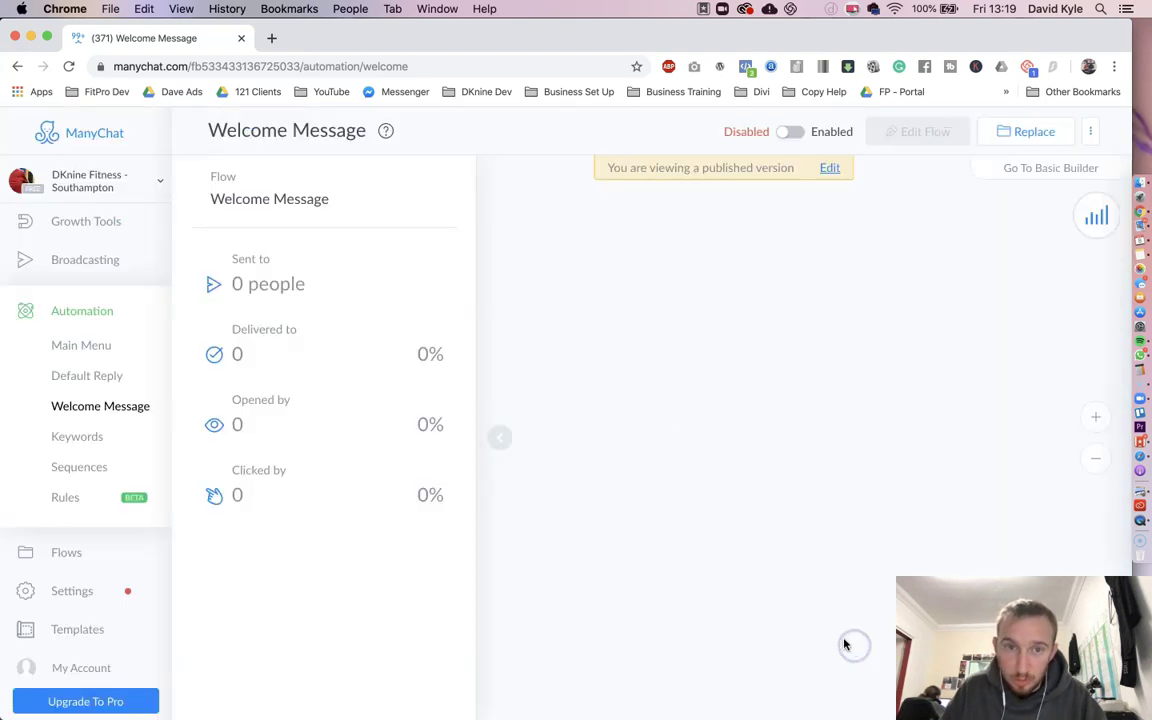
- Toggle the Welcome Message automation from Disabled to Enabled and review its flow
{"action": "left_click", "coordinate": [795, 132]}
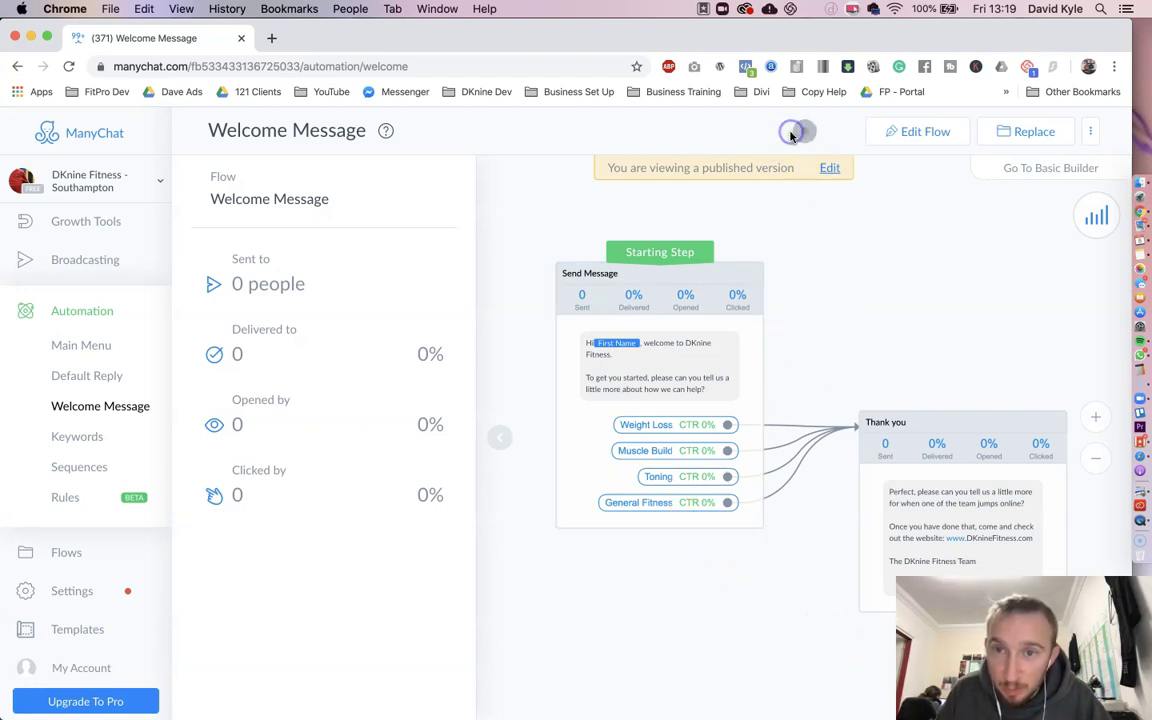
{"action": "left_click", "coordinate": [882, 245]}
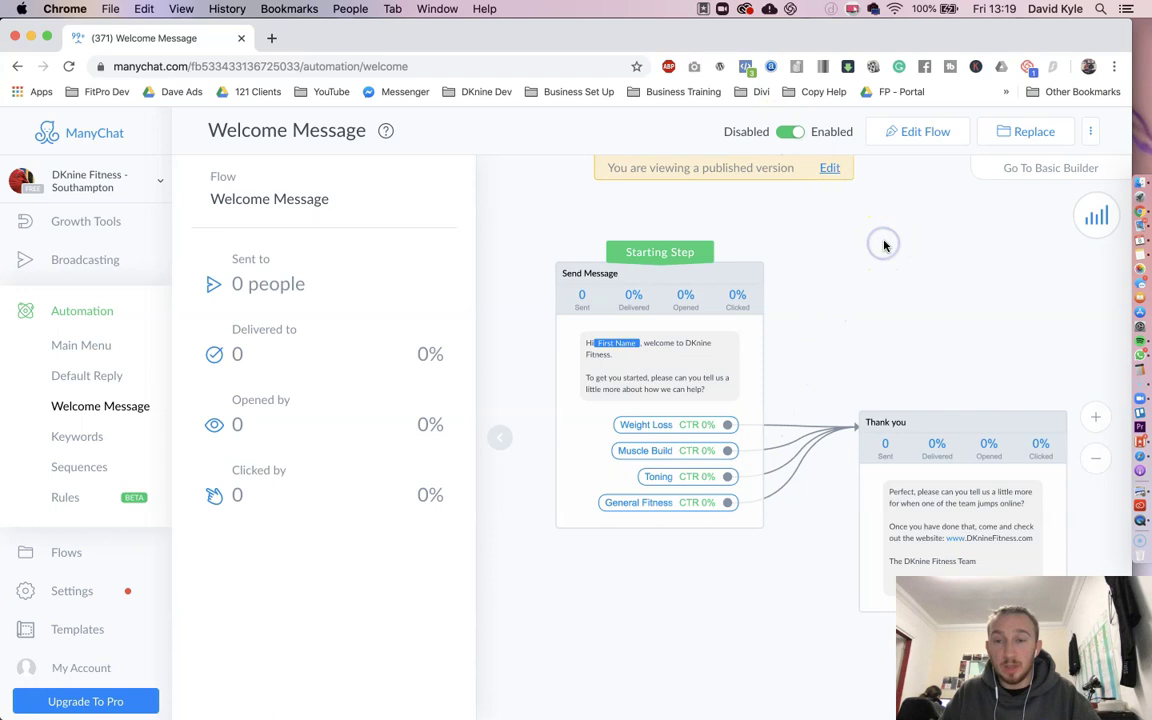
{"action": "scroll", "coordinate": [884, 245], "scroll_direction": "down", "scroll_amount": 1}
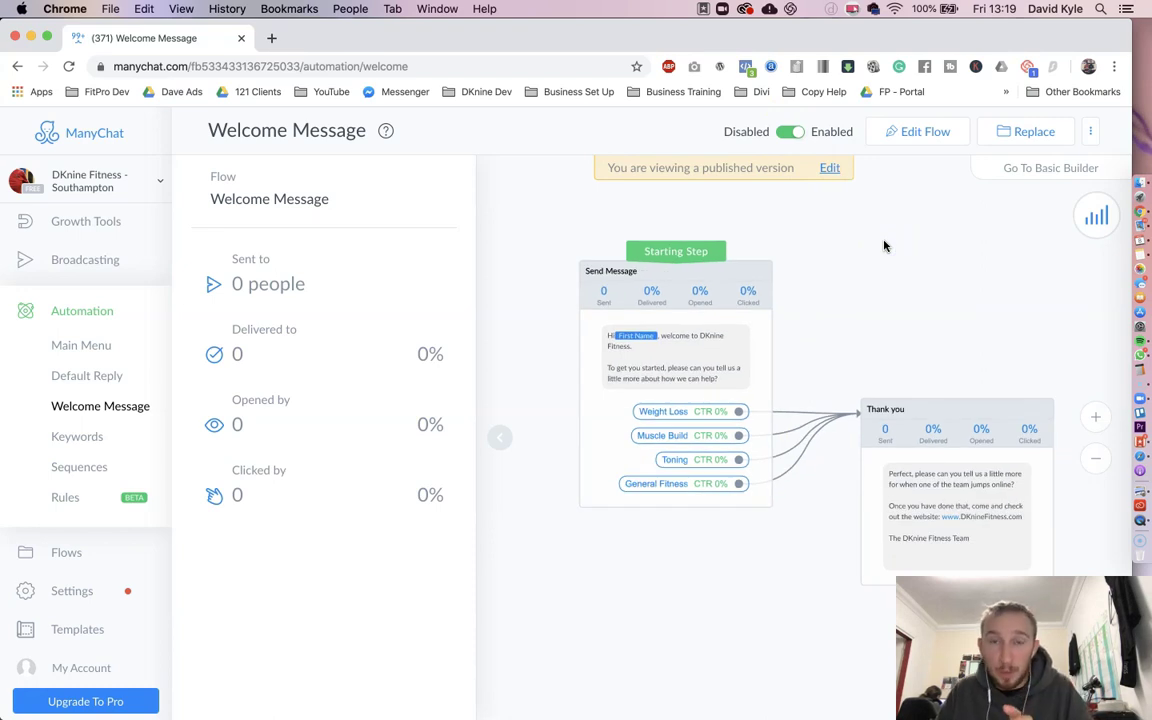